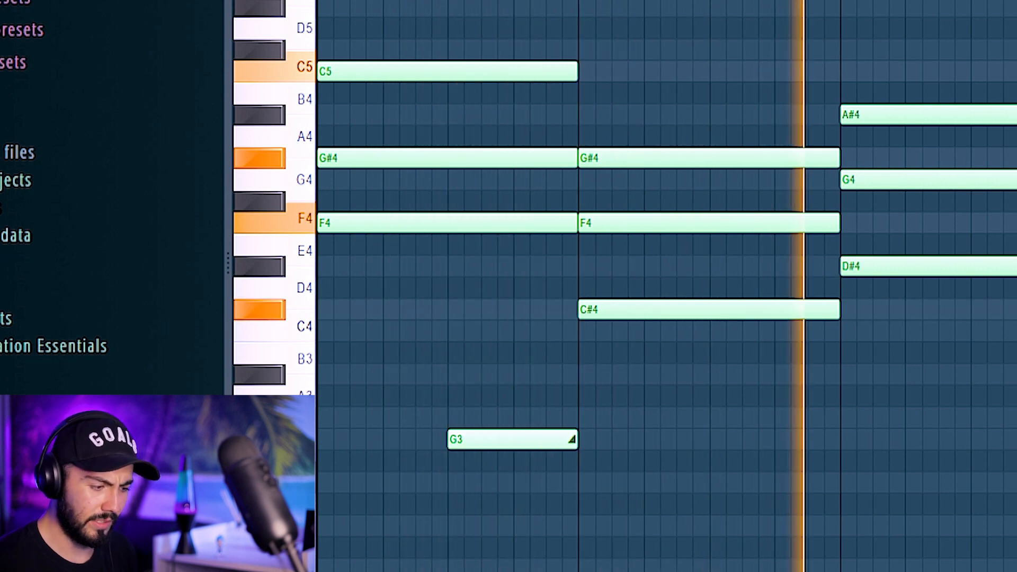
Step: Raise the low note in the first bar to G#3 and add a G3 note in the second half of the third bar
{"action": "scroll", "coordinate": [540, 425], "scroll_direction": "down", "scroll_amount": 3}
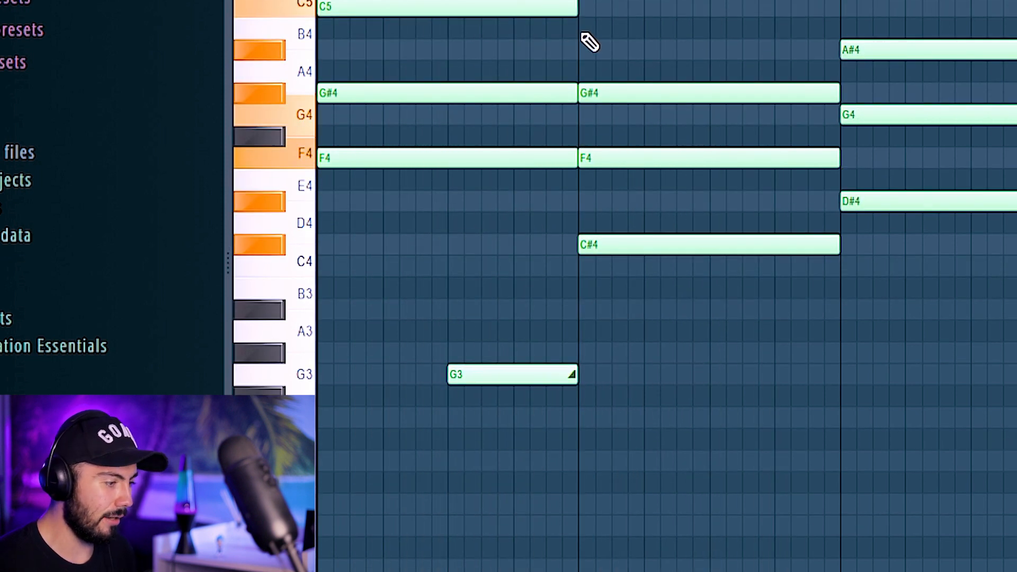
{"action": "scroll", "coordinate": [620, 216], "scroll_direction": "down", "scroll_amount": 3, "text": "ctrl"}
{"action": "left_click_drag", "start_coordinate": [452, 374], "coordinate": [452, 346]}
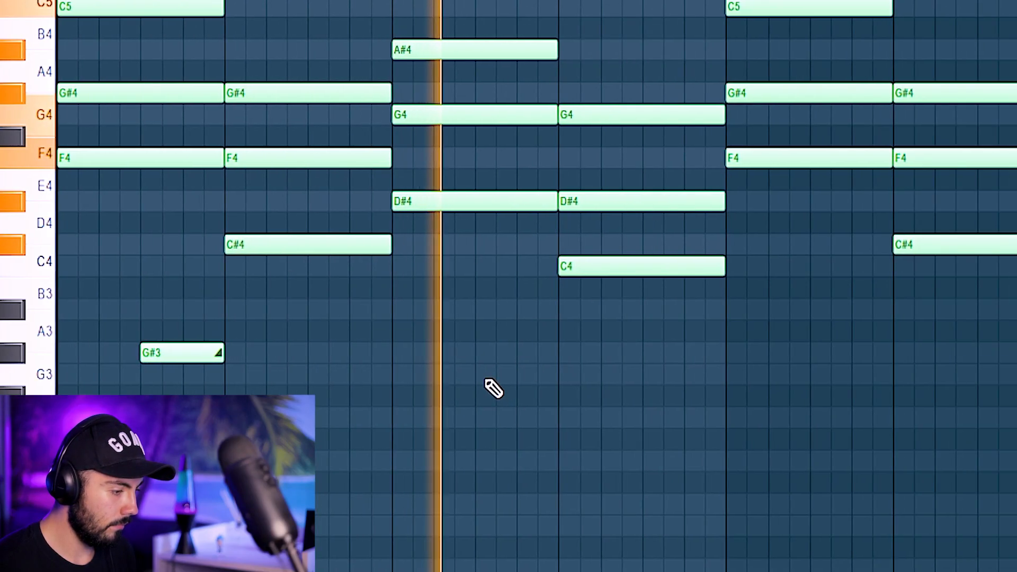
{"action": "left_click", "coordinate": [487, 377]}
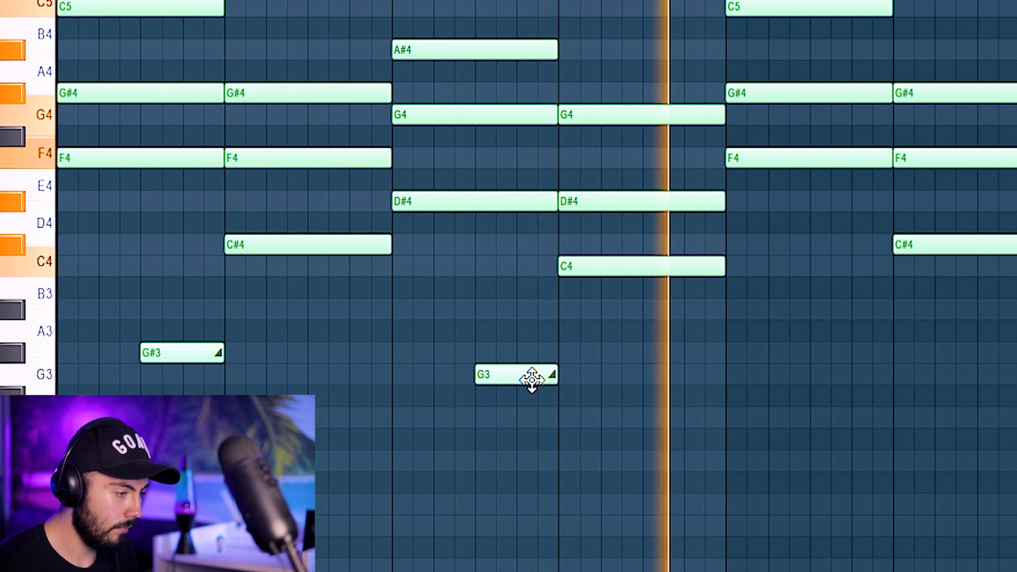
Step: Try shifting the low G#3 and G3 notes one bar further along
{"action": "left_click_drag", "start_coordinate": [139, 319], "coordinate": [609, 496]}
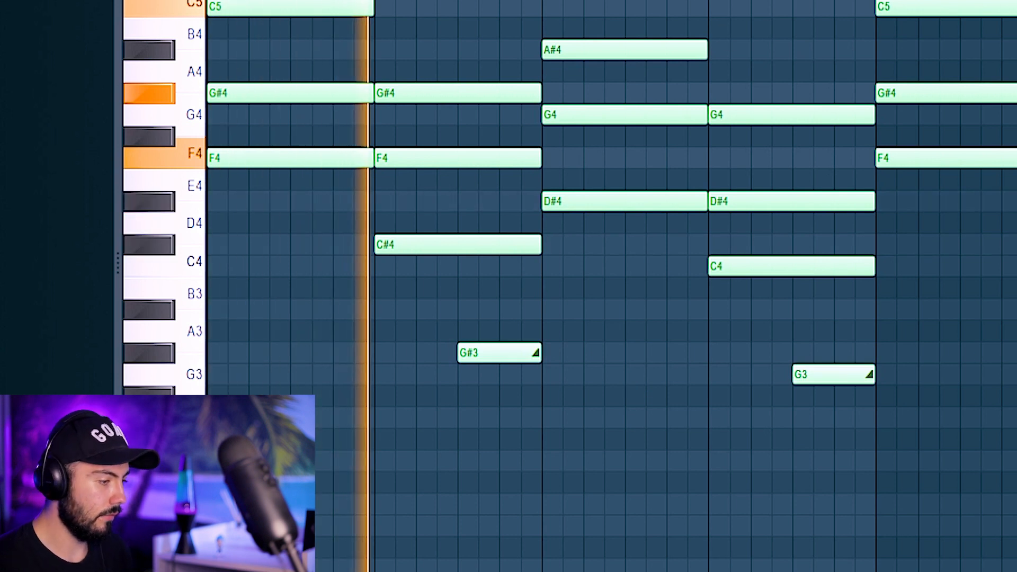
{"action": "scroll", "coordinate": [610, 286], "scroll_direction": "up", "scroll_amount": 3}
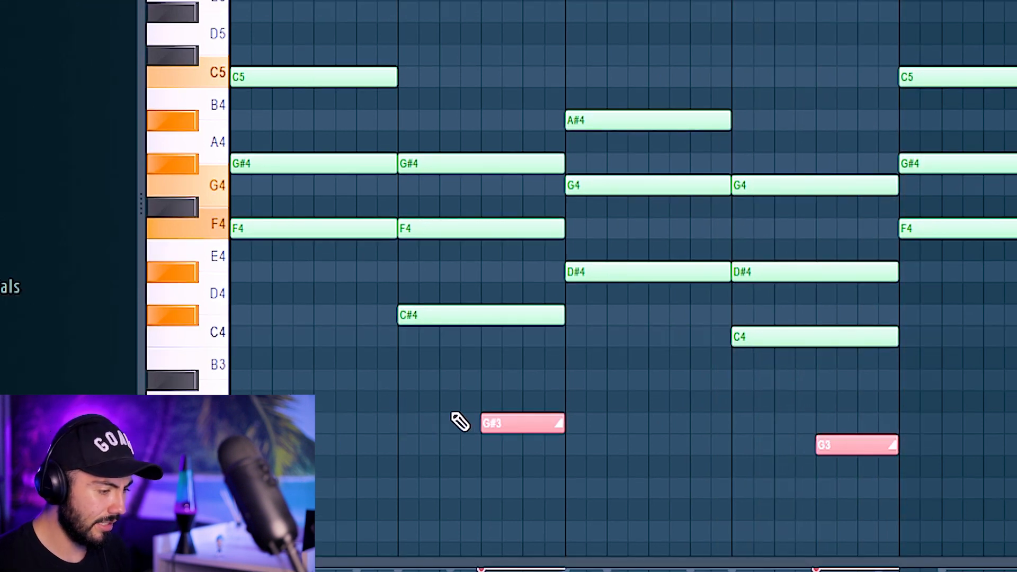
{"action": "scroll", "coordinate": [339, 265], "scroll_direction": "down", "scroll_amount": 2}
{"action": "scroll", "coordinate": [358, 62], "scroll_direction": "up", "scroll_amount": 2}
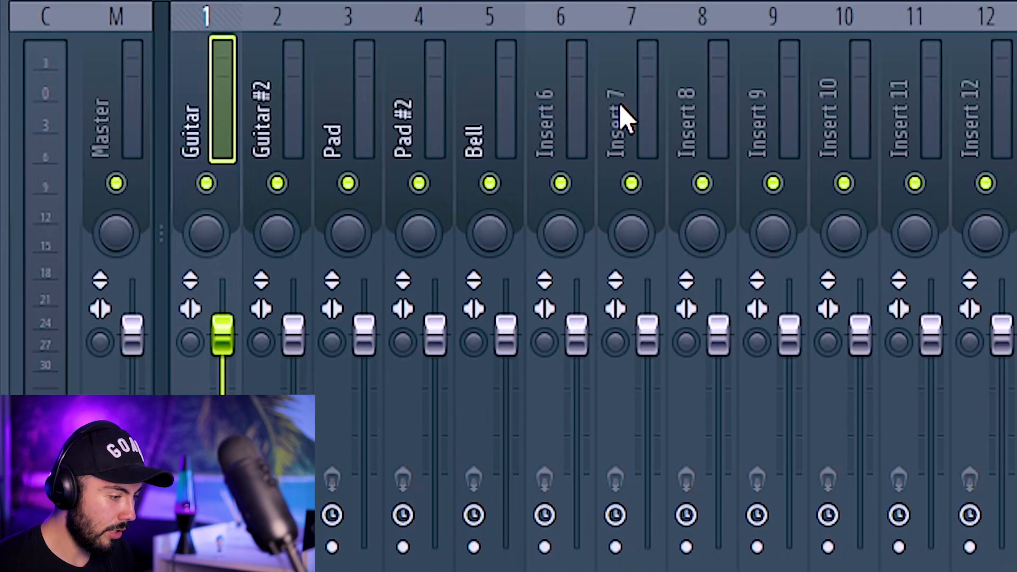
Step: Load the FabFilter Pro-R reverb on the Insert 6 mixer track
{"action": "left_click", "coordinate": [554, 111]}
{"action": "right_click", "coordinate": [556, 508]}
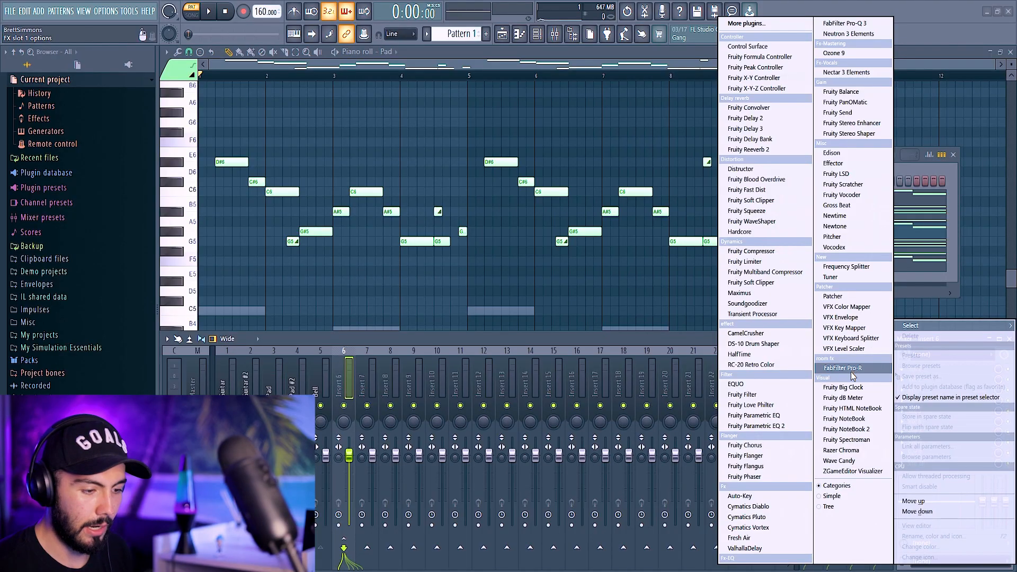
{"action": "left_click", "coordinate": [852, 371]}
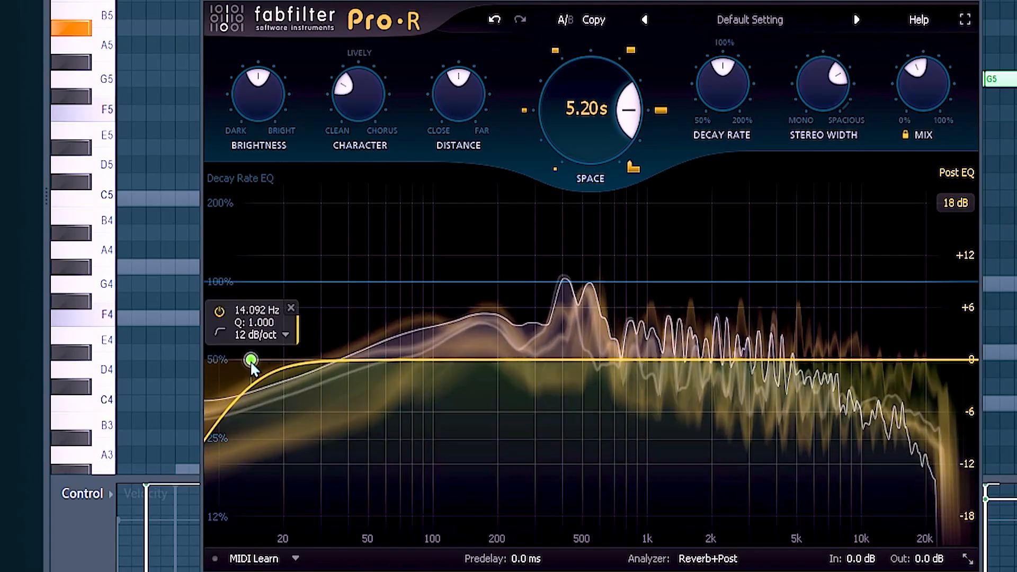
Step: Shape the reverb's Post EQ with a low cut near 100 Hz, a dip around 430 Hz and a boost near 5 kHz, and adjust Brightness
{"action": "left_click_drag", "start_coordinate": [251, 362], "coordinate": [439, 372]}
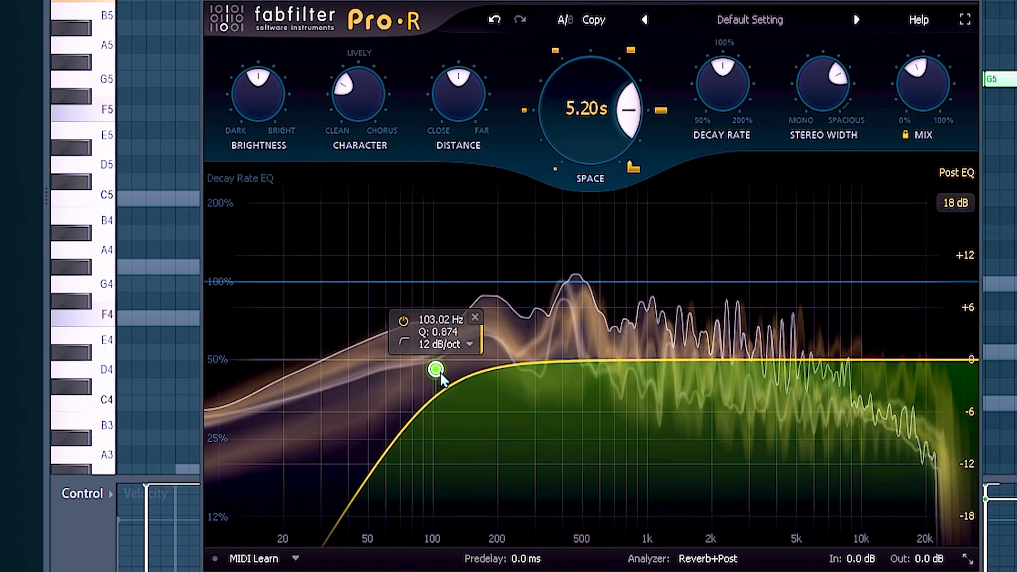
{"action": "left_click_drag", "start_coordinate": [602, 364], "coordinate": [569, 418]}
{"action": "left_click_drag", "start_coordinate": [844, 360], "coordinate": [779, 284]}
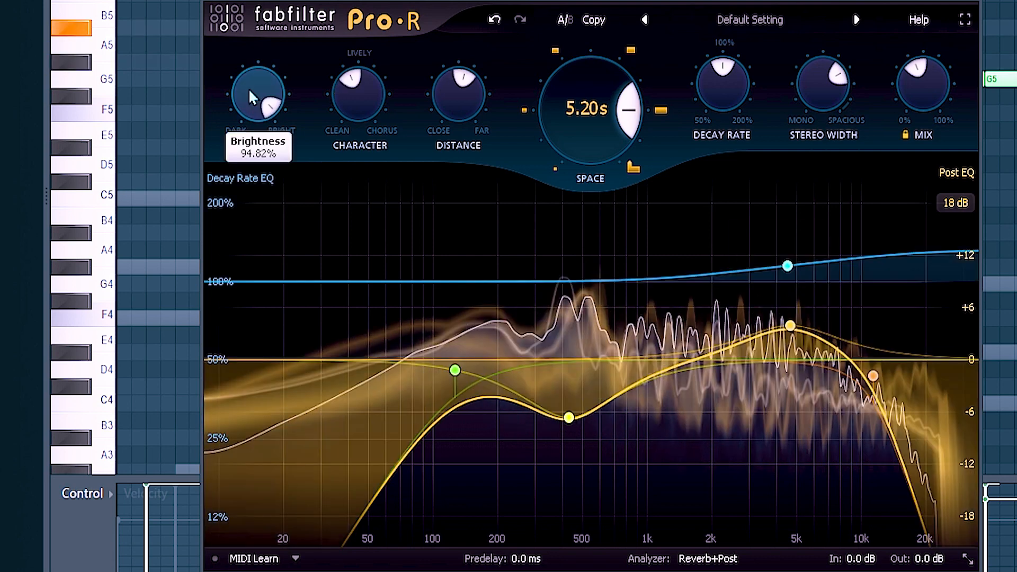
{"action": "left_click_drag", "start_coordinate": [259, 95], "coordinate": [275, 180]}
{"action": "left_click_drag", "start_coordinate": [252, 97], "coordinate": [252, 111]}
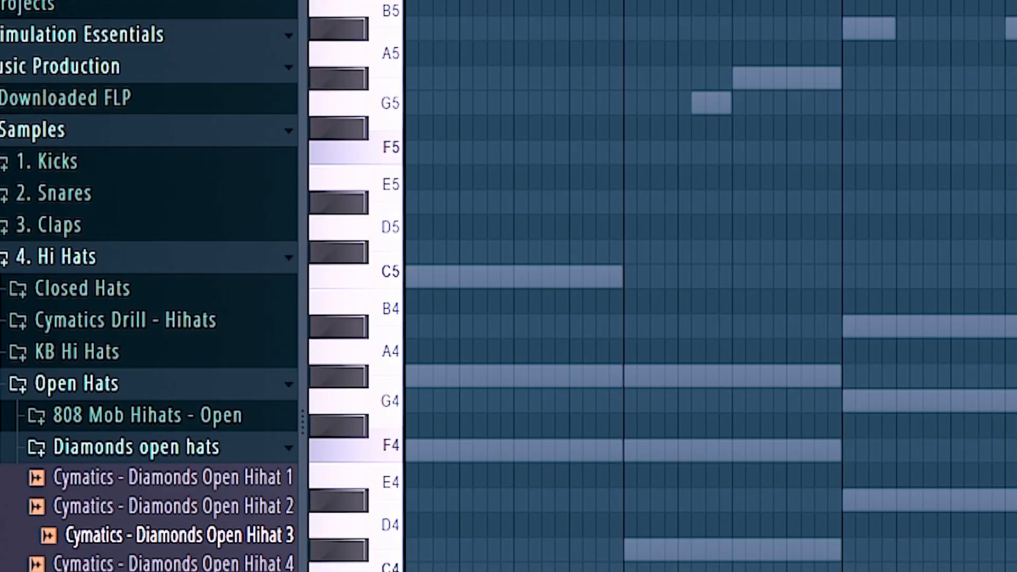
Step: Record a short C5 drum hit live in the middle of each of the eight bars
{"action": "key", "text": "space"}
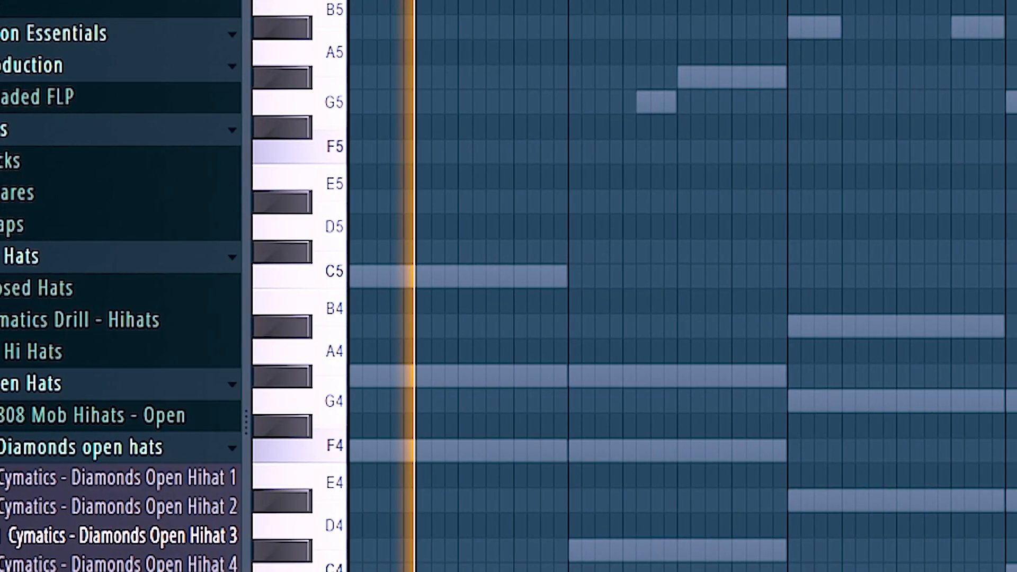
{"action": "key", "text": "z"}
{"action": "key", "text": "z"}
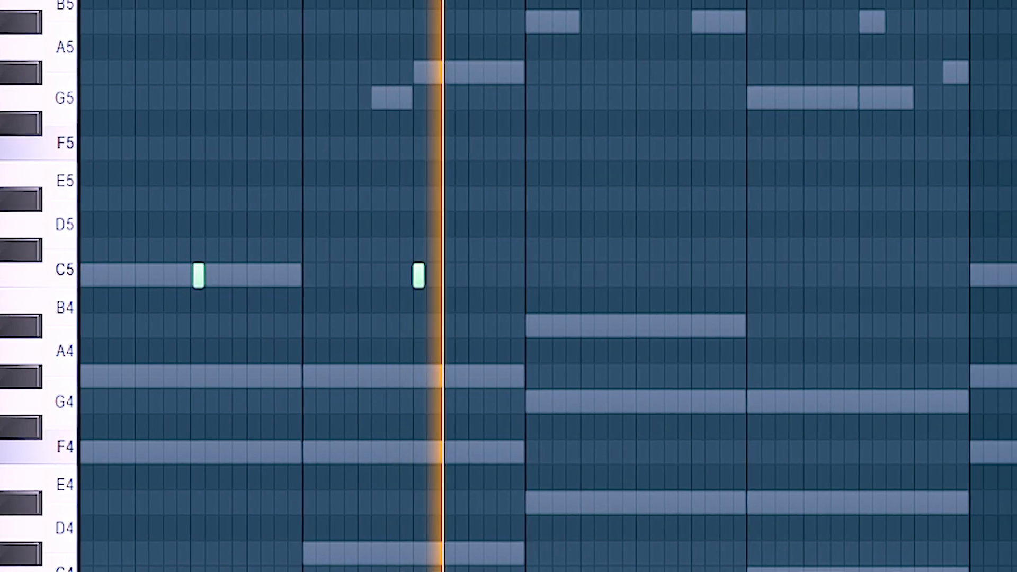
{"action": "key", "text": "z"}
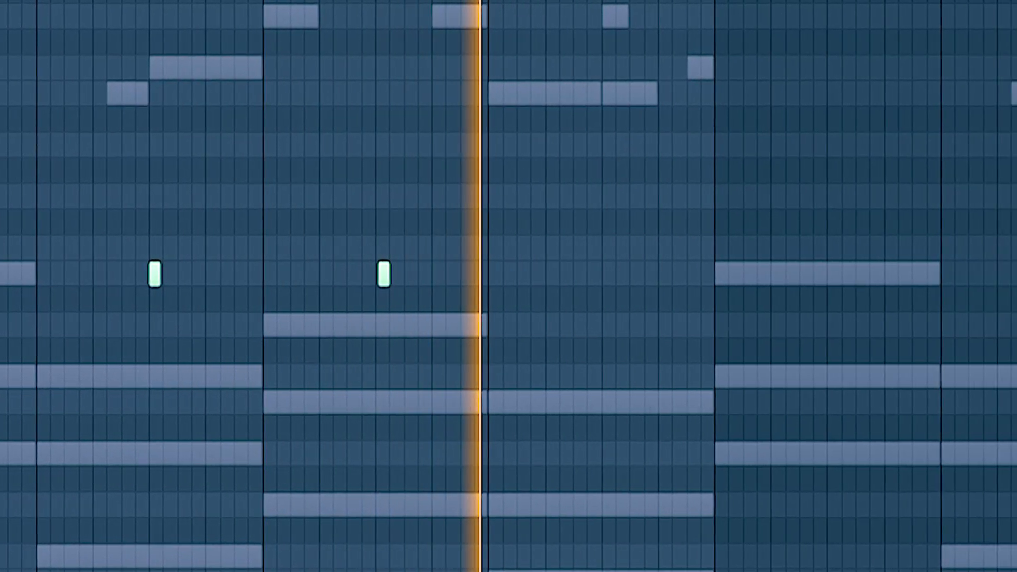
{"action": "key", "text": "z"}
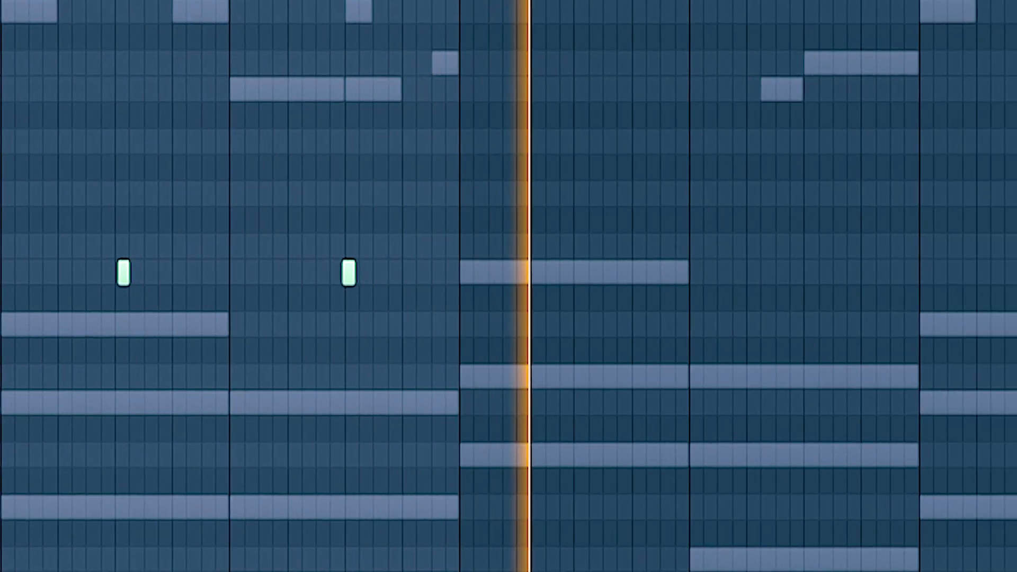
{"action": "key", "text": "z"}
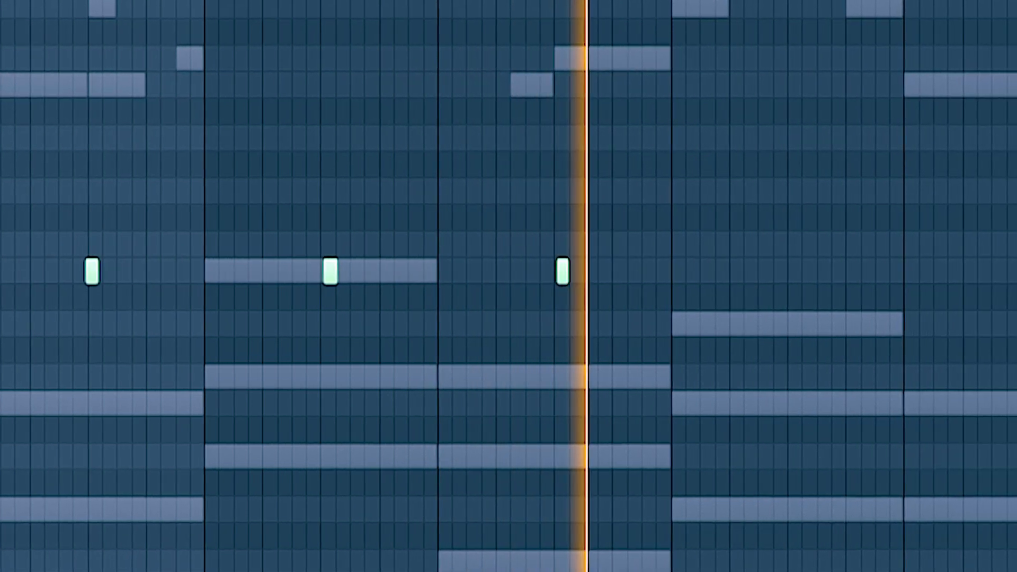
{"action": "key", "text": "z"}
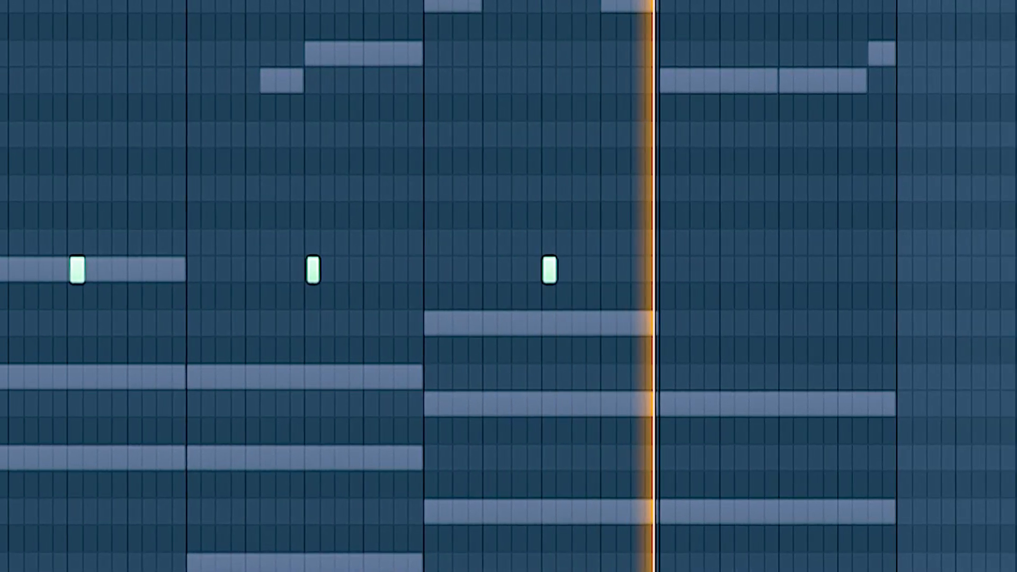
{"action": "key", "text": "z"}
{"action": "key", "text": "z"}
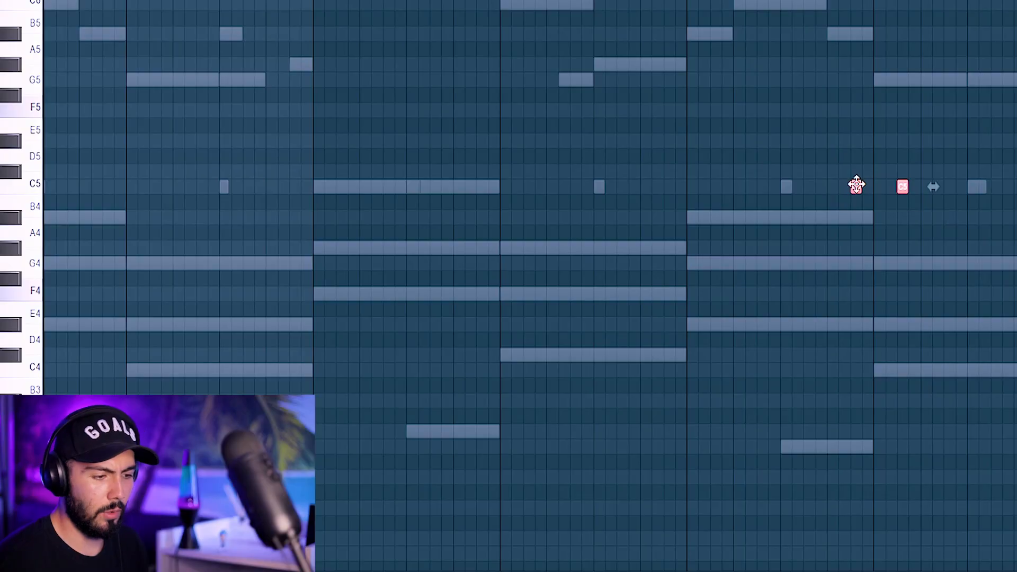
Step: Place the two selected C5 hits at the end of the third bar and the start of the fourth bar
{"action": "left_click_drag", "start_coordinate": [822, 178], "coordinate": [374, 209]}
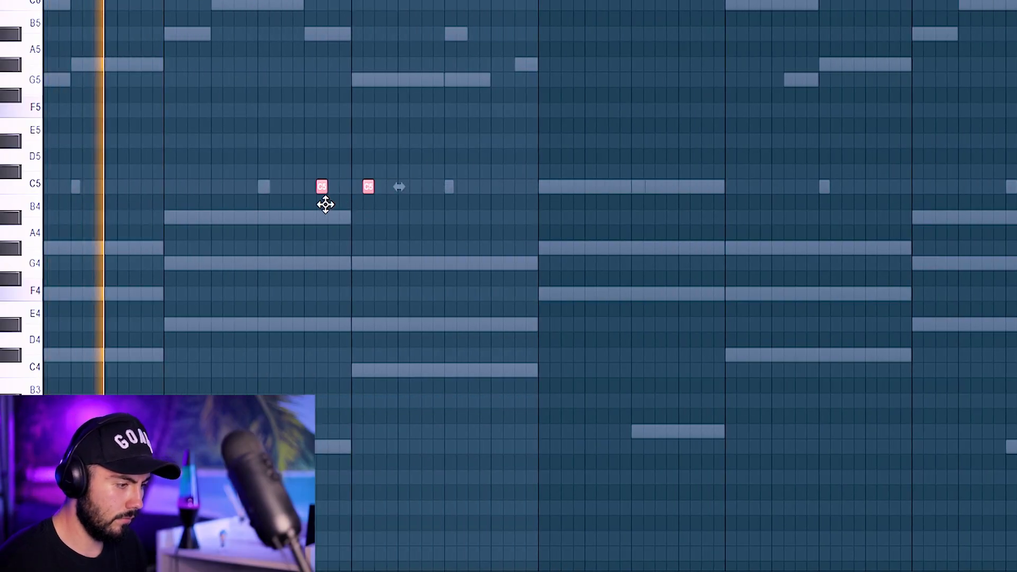
{"action": "scroll", "coordinate": [299, 135], "scroll_direction": "down", "scroll_amount": 2}
{"action": "scroll", "coordinate": [322, 50], "scroll_direction": "left", "scroll_amount": 2}
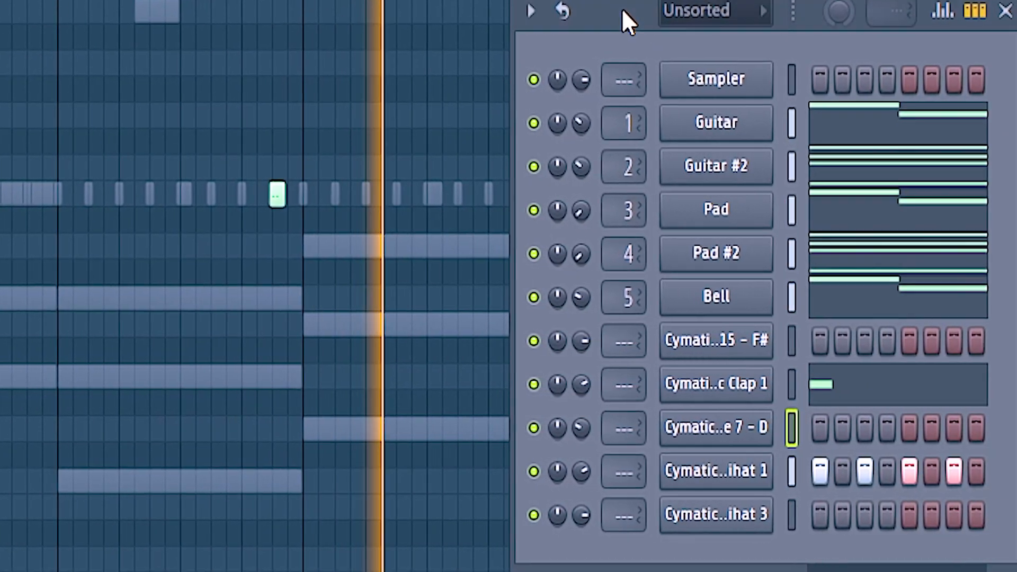
Step: Record two Magic Snare 7 hits live at C5 near the end of the fourth bar
{"action": "left_click_drag", "start_coordinate": [883, 7], "coordinate": [872, 307]}
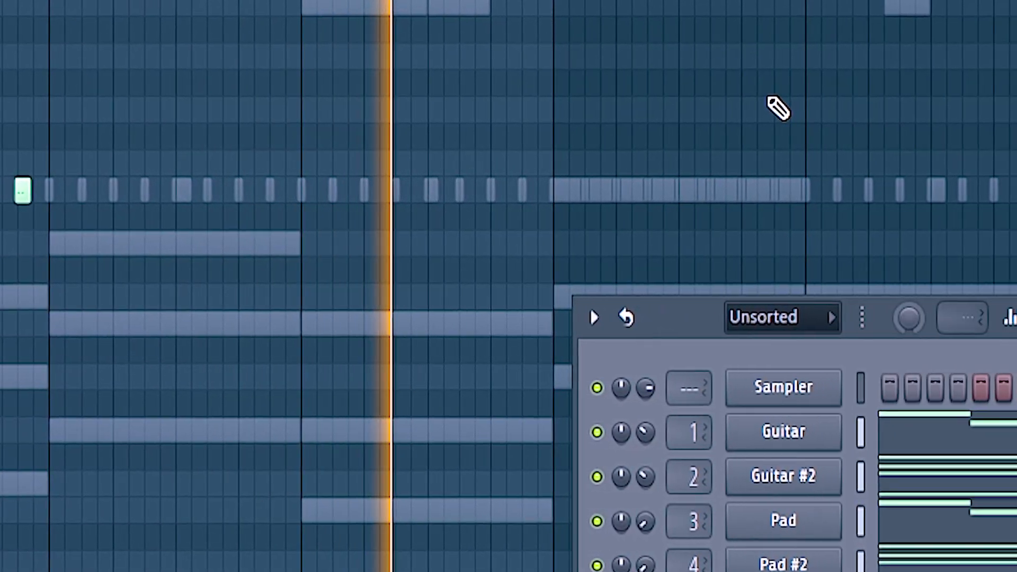
{"action": "key", "text": "q"}
{"action": "key", "text": "q"}
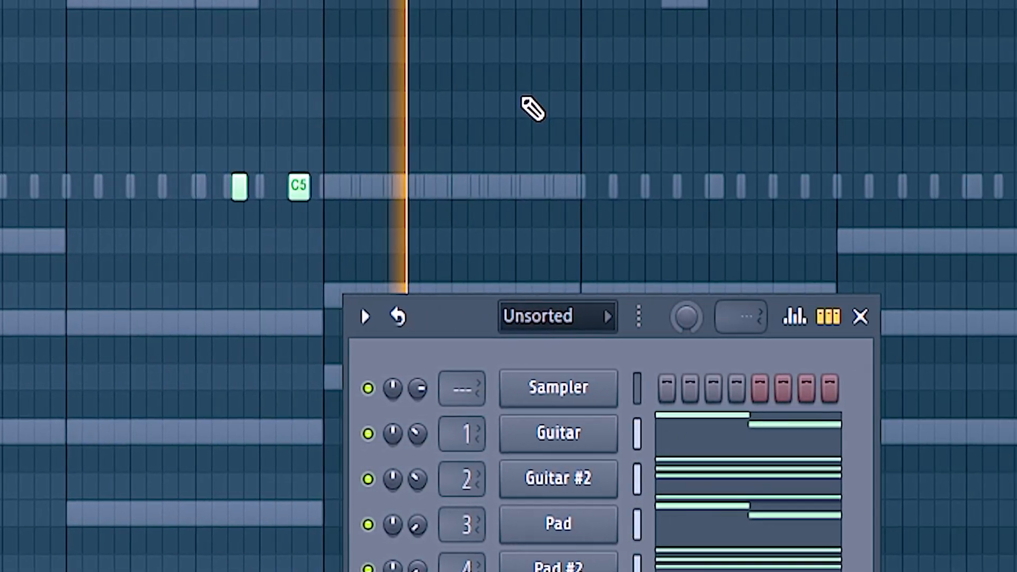
{"action": "key", "text": "space"}
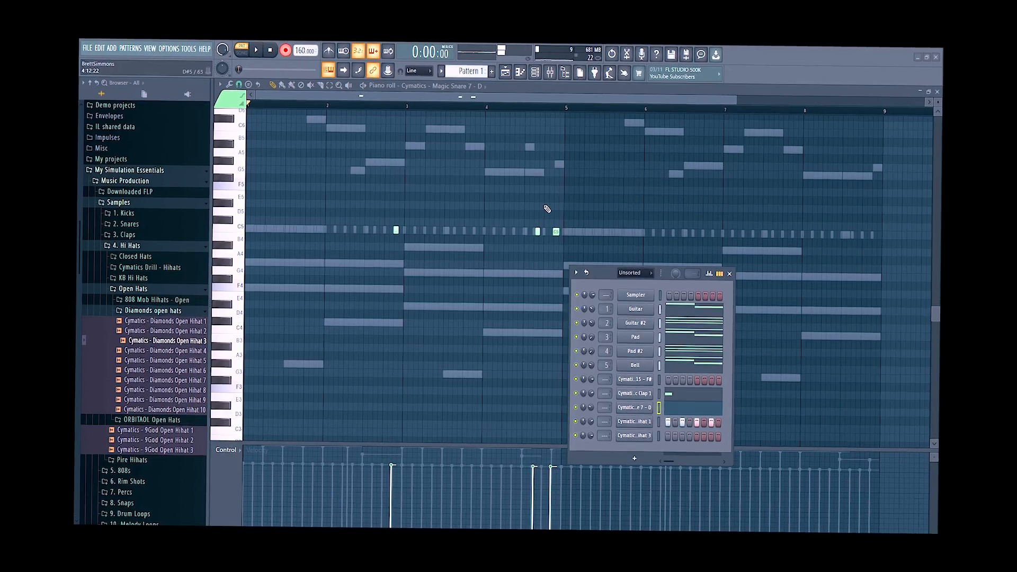
Step: Quantize all the Magic Snare 7 notes with the Default quantizer template
{"action": "key", "text": "ctrl+a"}
{"action": "key", "text": "alt+q"}
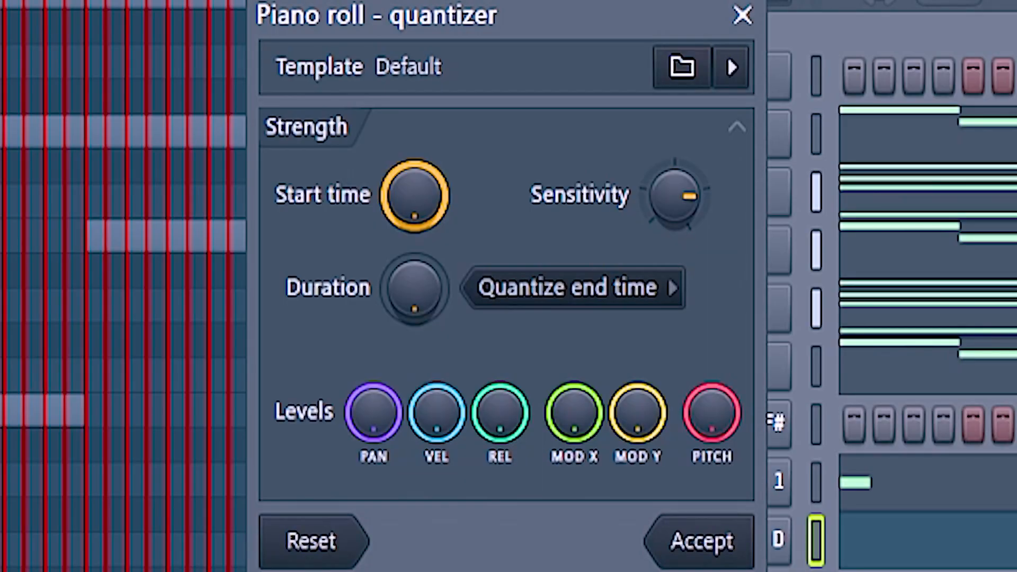
{"action": "left_click", "coordinate": [700, 540]}
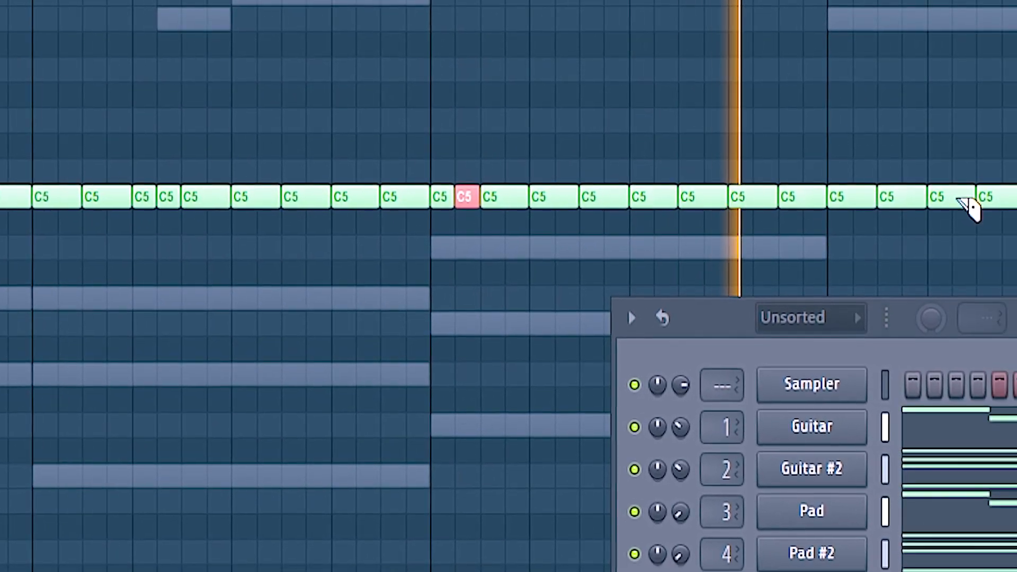
Step: Slice further C5 closed hi-hat notes into shorter hits, including the one on the fourth bar's second beat
{"action": "left_click_drag", "start_coordinate": [954, 198], "coordinate": [954, 220]}
{"action": "scroll", "coordinate": [969, 221], "scroll_direction": "down", "scroll_amount": 2}
{"action": "left_click_drag", "start_coordinate": [566, 168], "coordinate": [567, 186]}
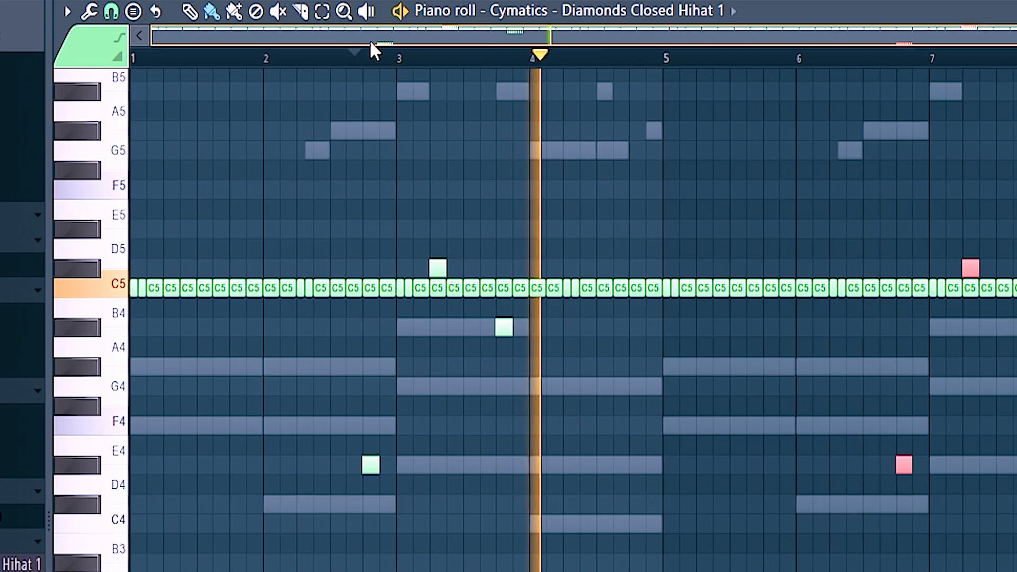
Step: Delete the closed hi-hat notes at the end of the fourth bar and extend the last remaining C5 note to the bar line
{"action": "left_click", "coordinate": [370, 56], "text": "ctrl"}
{"action": "scroll", "coordinate": [361, 172], "scroll_direction": "up", "scroll_amount": 2}
{"action": "scroll", "coordinate": [895, 321], "scroll_direction": "up", "scroll_amount": 1}
{"action": "right_click", "coordinate": [867, 295]}
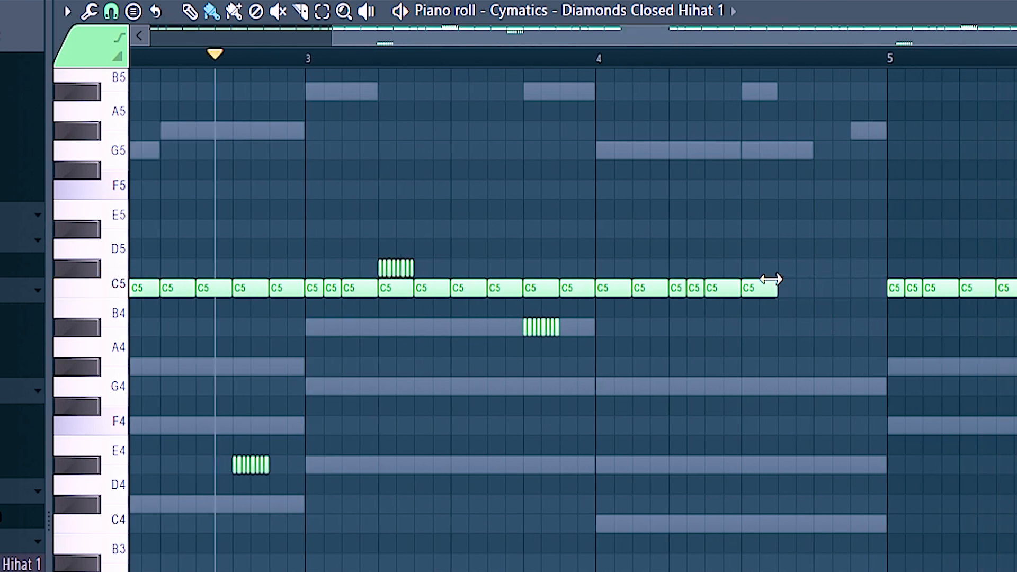
Step: Set the snap to 1/3 beat and slice the long C5 hi-hat in the fourth bar into 1/3-beat hits
{"action": "left_click", "coordinate": [118, 10]}
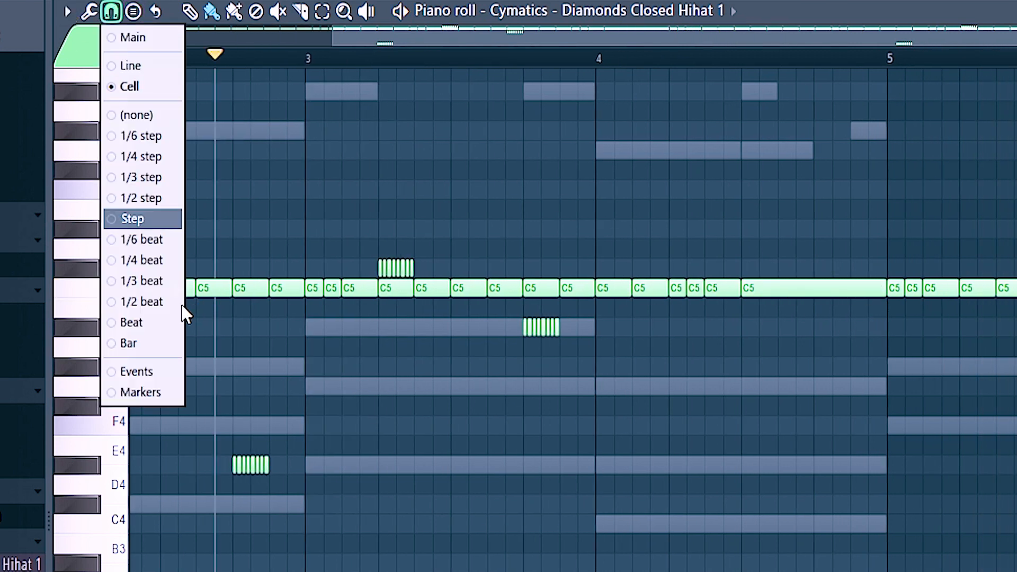
{"action": "left_click", "coordinate": [155, 282]}
{"action": "left_click_drag", "start_coordinate": [808, 258], "coordinate": [839, 309]}
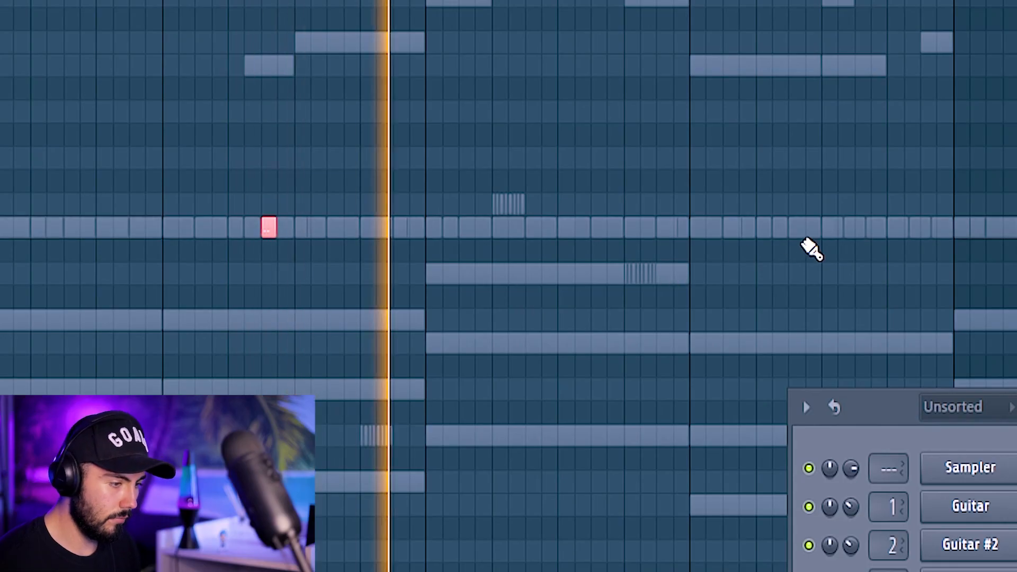
Step: Add a C5 hit just before the middle of the fourth bar, matching the one in the second bar
{"action": "left_click", "coordinate": [796, 227]}
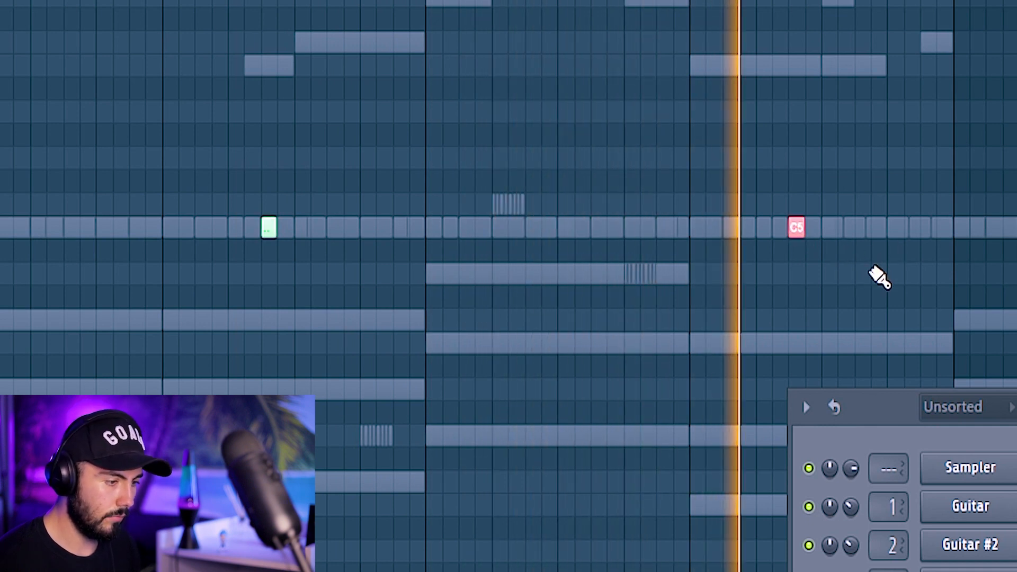
{"action": "scroll", "coordinate": [991, 302], "scroll_direction": "down", "scroll_amount": 2}
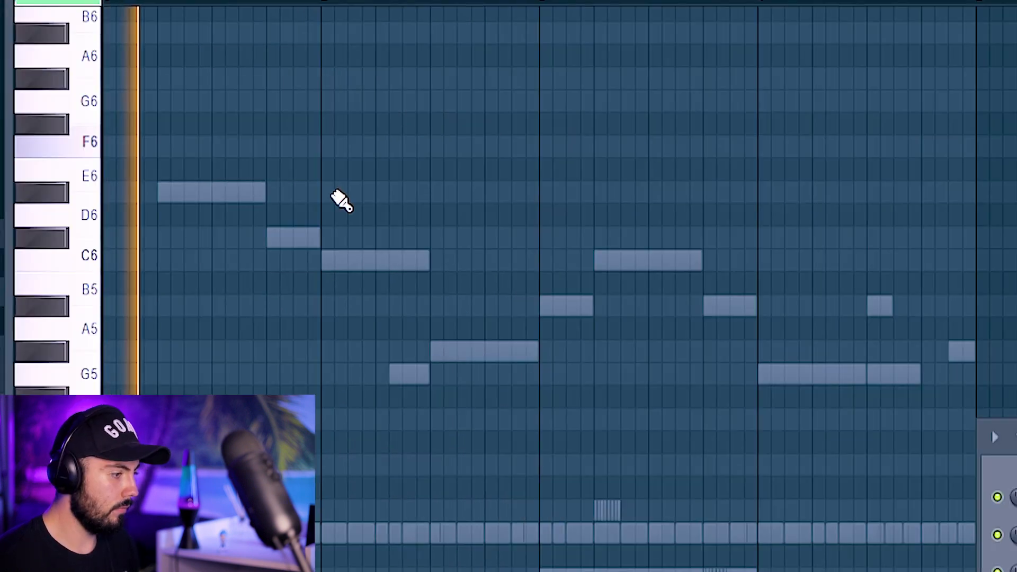
Step: Add short notes at C#7 in the second bar, C7 and a lower pitch in the fourth, and D#7 near the end of the first
{"action": "scroll", "coordinate": [336, 222], "scroll_direction": "up", "scroll_amount": 5}
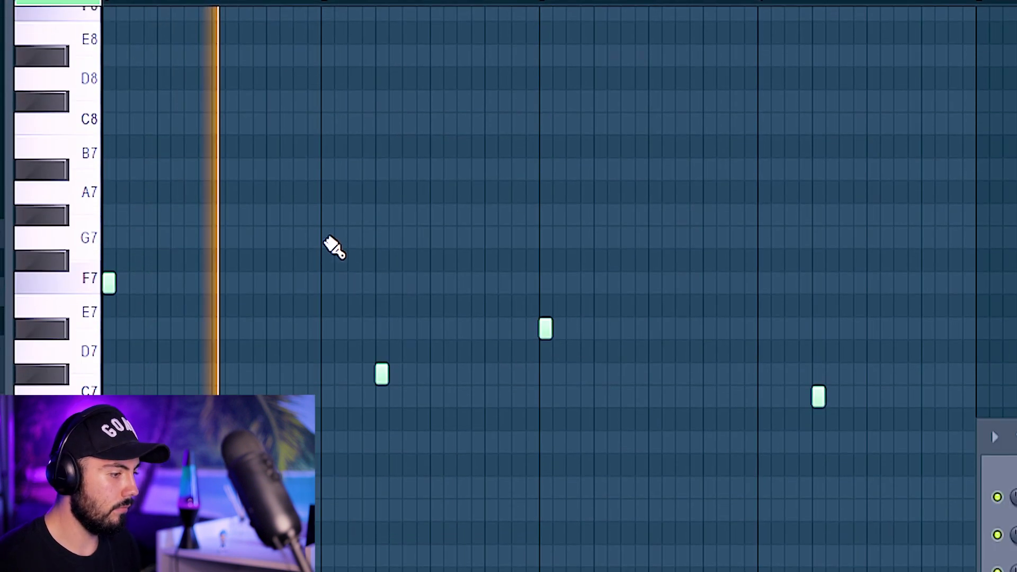
{"action": "left_click", "coordinate": [466, 306]}
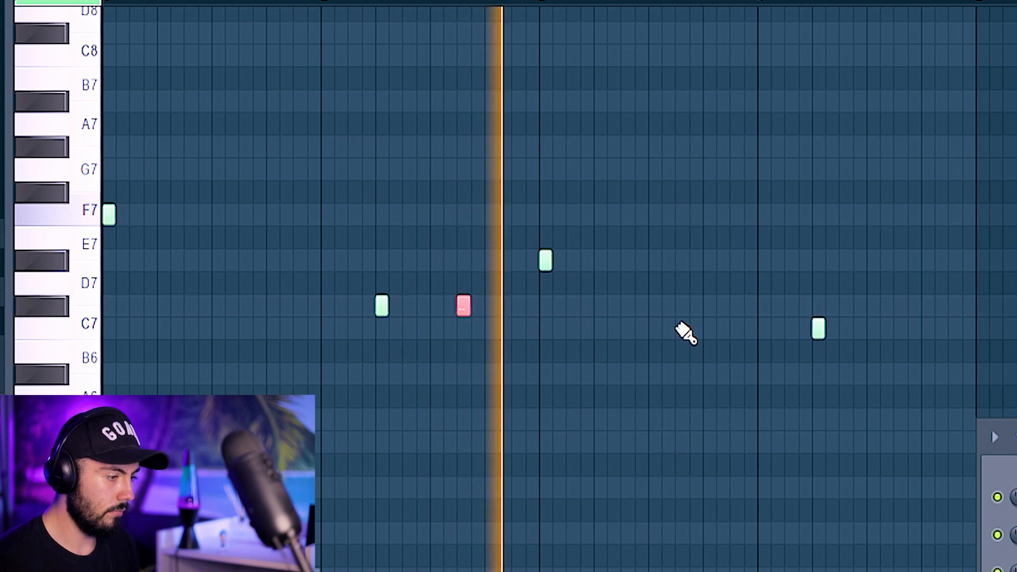
{"action": "left_click", "coordinate": [901, 329]}
{"action": "left_click", "coordinate": [956, 398]}
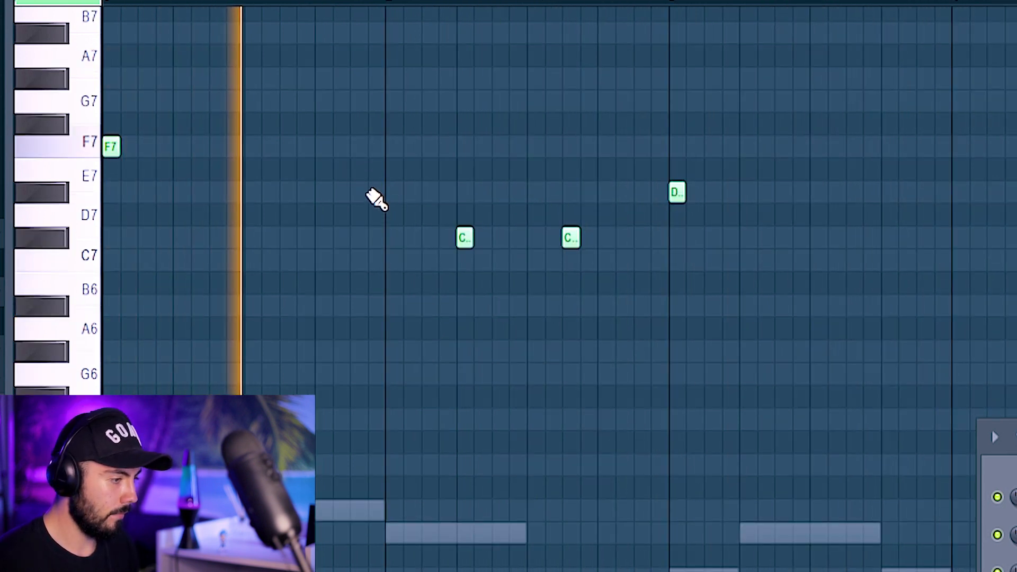
{"action": "left_click", "coordinate": [359, 193]}
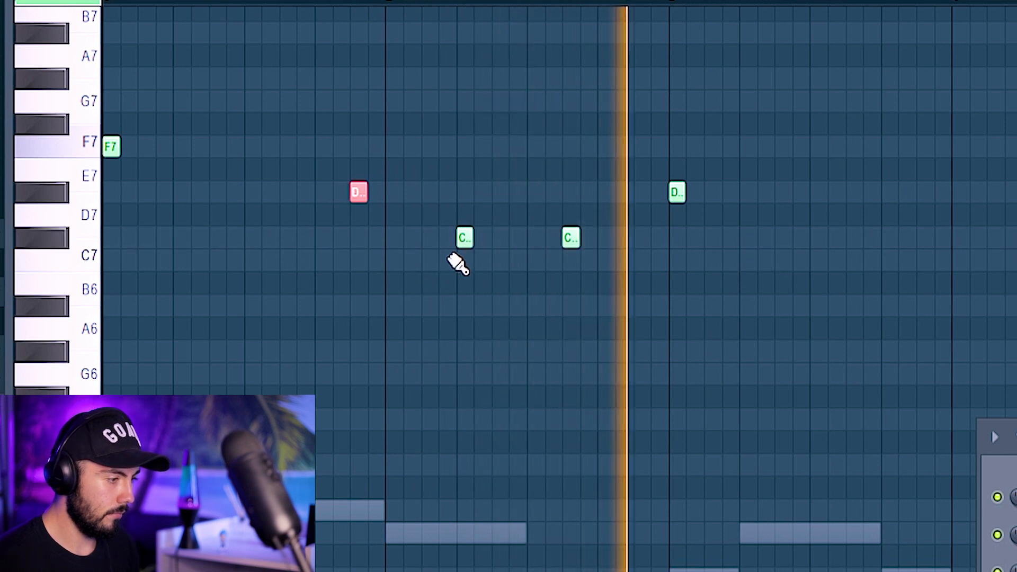
Step: Delete the D#7 note near the end of the first bar and add a G#7 note near the end of the third bar
{"action": "right_click", "coordinate": [365, 200]}
{"action": "scroll", "coordinate": [362, 238], "scroll_direction": "down", "scroll_amount": 3}
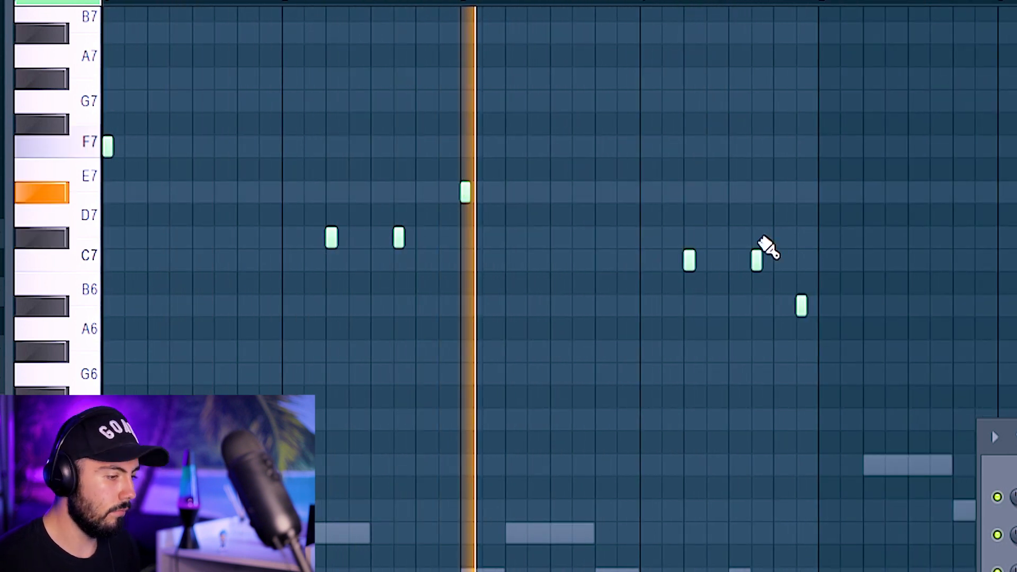
{"action": "left_click", "coordinate": [620, 79]}
{"action": "scroll", "coordinate": [659, 94], "scroll_direction": "up", "scroll_amount": 1}
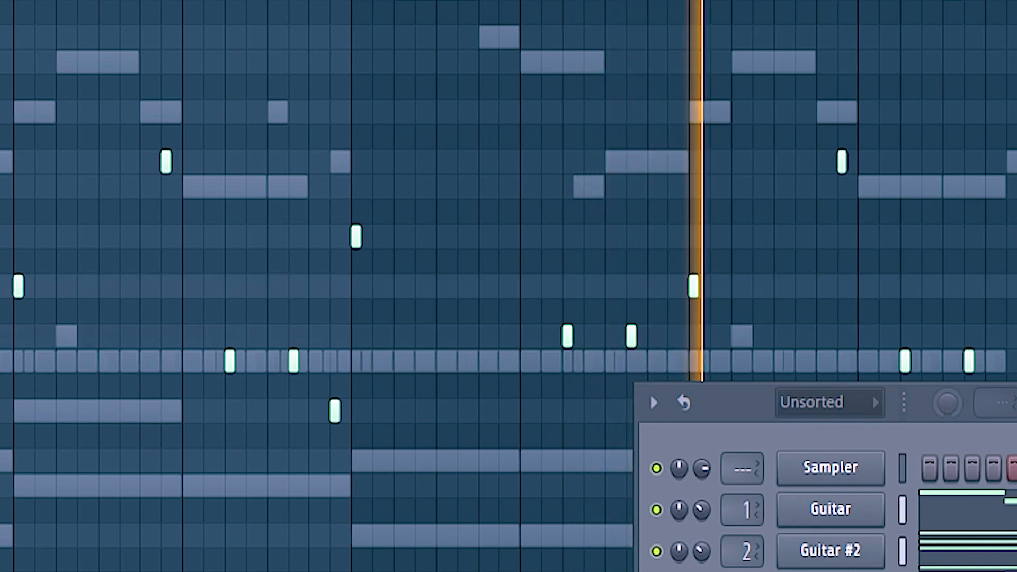
Step: Add extra short notes to the fourth bar of the 808 pattern
{"action": "left_click", "coordinate": [283, 233]}
{"action": "left_click", "coordinate": [292, 289]}
{"action": "left_click", "coordinate": [277, 408]}
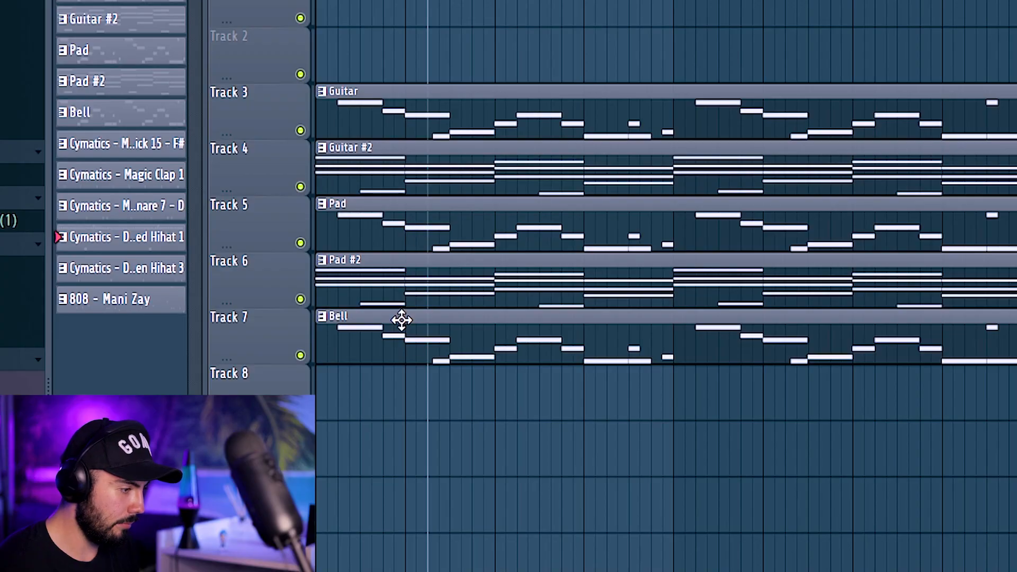
Step: Delete the Bell clip from the intro section and trim the Pad and Pad #2 clips to start halfway through it
{"action": "right_click", "coordinate": [485, 337]}
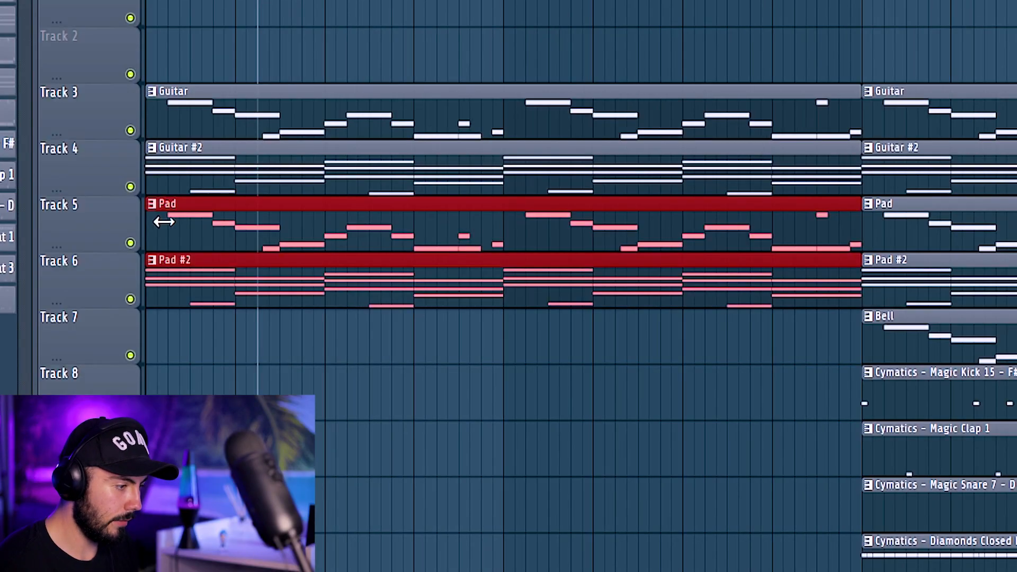
{"action": "left_click_drag", "start_coordinate": [161, 221], "coordinate": [498, 263]}
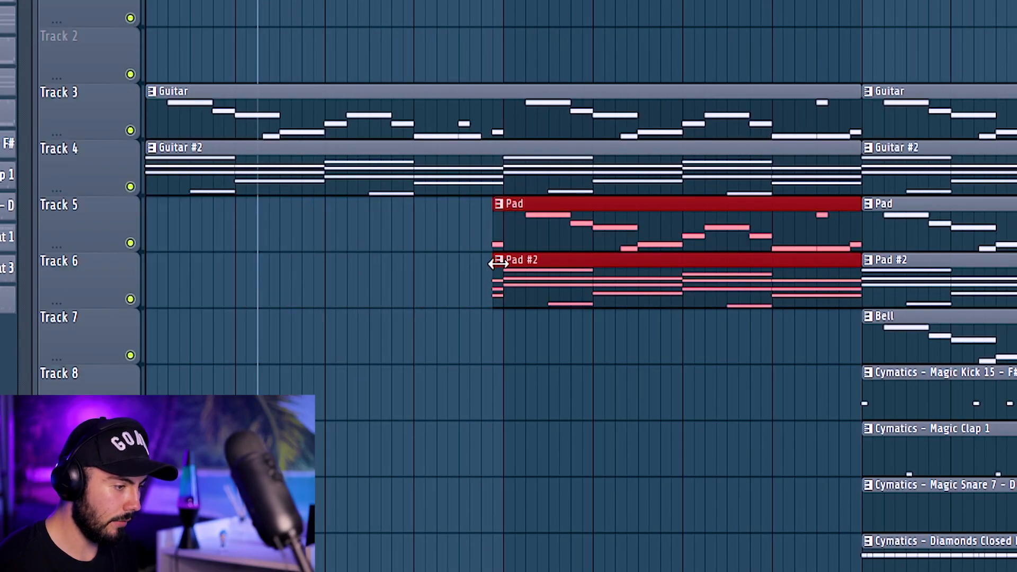
{"action": "left_click", "coordinate": [400, 250], "text": "ctrl"}
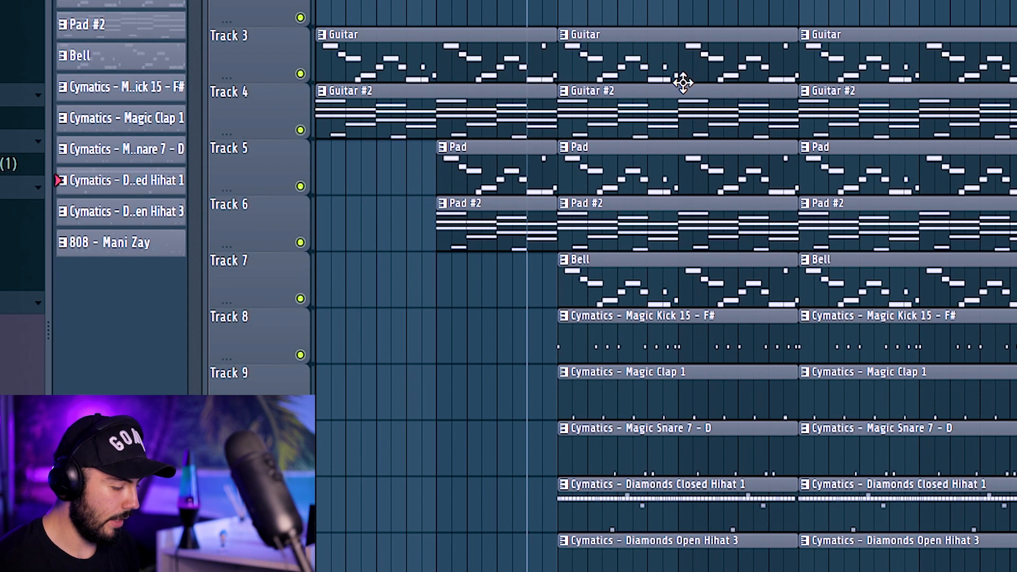
Step: Audition the Mothership crashes in Mo Cymbals and place the Rasta Crash, reversed, on Track 14 so it ends at bar 10
{"action": "scroll", "coordinate": [623, 58], "scroll_direction": "down", "scroll_amount": 5}
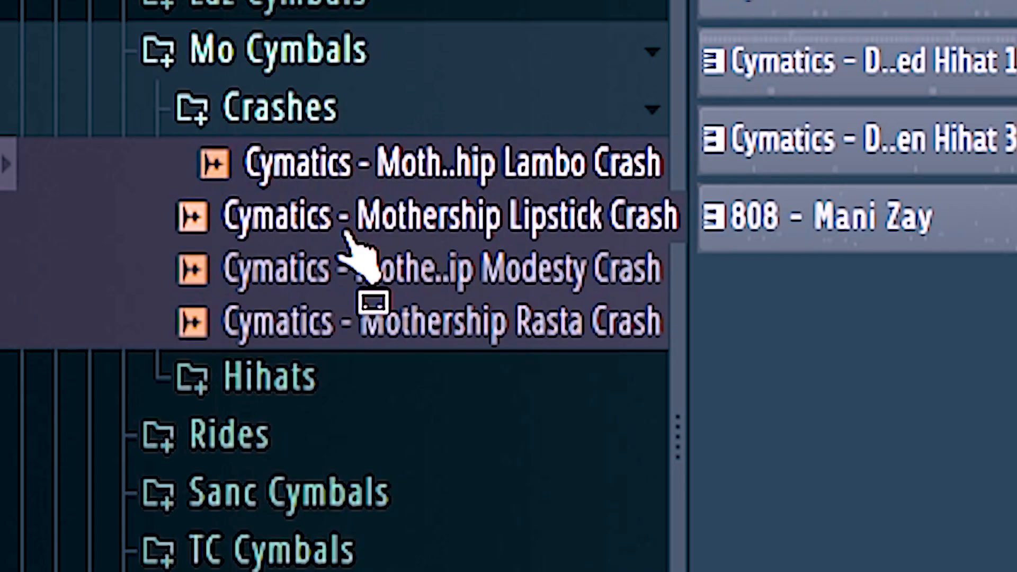
{"action": "left_click", "coordinate": [345, 229]}
{"action": "left_click", "coordinate": [359, 245]}
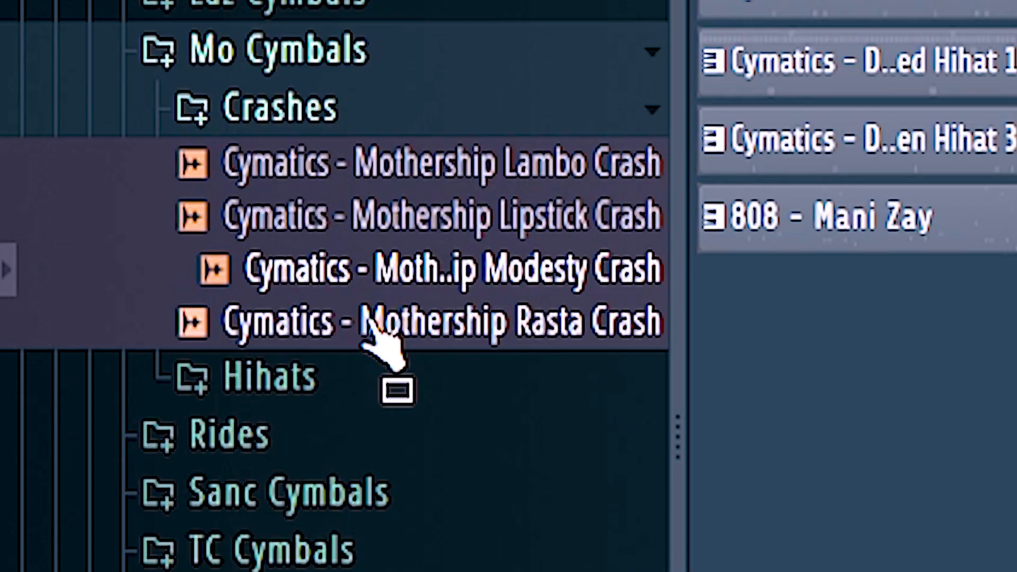
{"action": "left_click", "coordinate": [371, 312]}
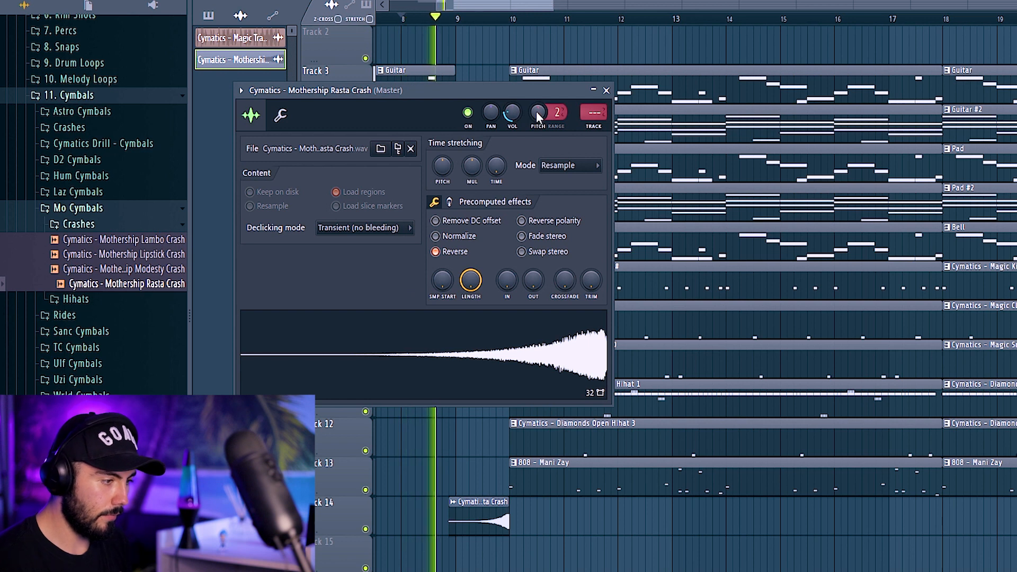
{"action": "left_click", "coordinate": [607, 91]}
{"action": "scroll", "coordinate": [488, 125], "scroll_direction": "up", "scroll_amount": 1}
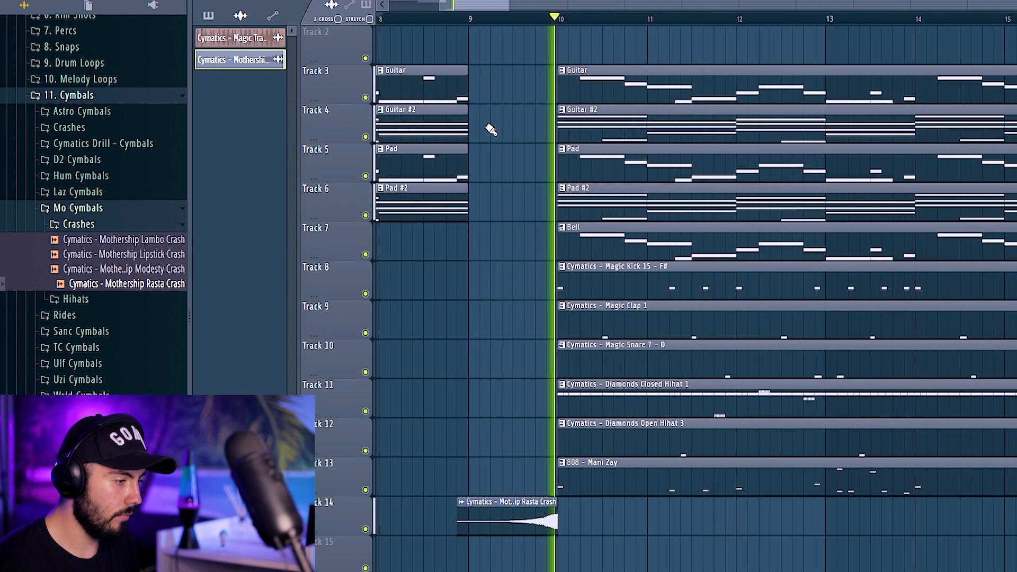
{"action": "left_click_drag", "start_coordinate": [501, 7], "coordinate": [474, 7]}
{"action": "scroll", "coordinate": [676, 113], "scroll_direction": "down", "scroll_amount": 2}
{"action": "scroll", "coordinate": [651, 195], "scroll_direction": "up", "scroll_amount": 3}
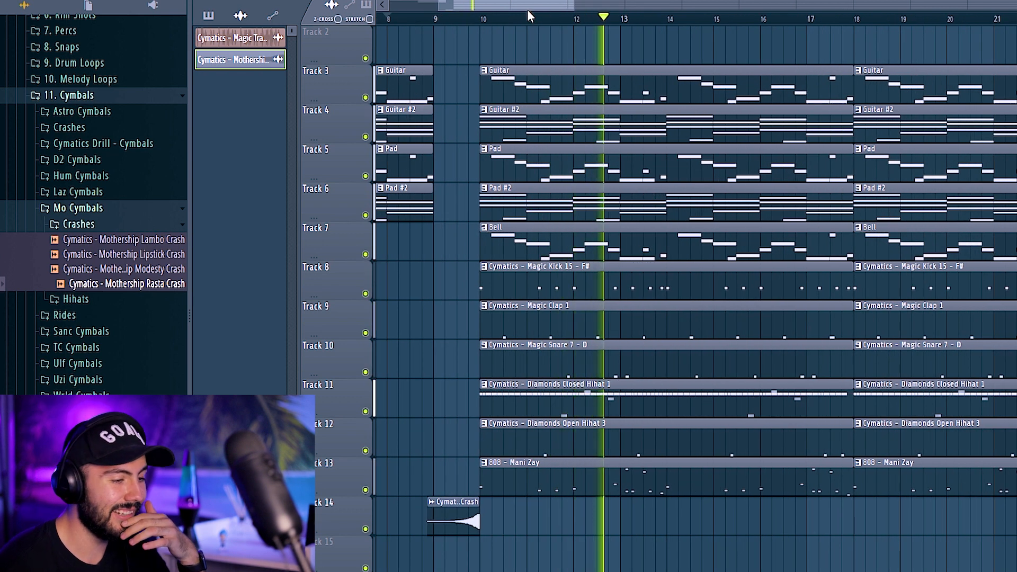
{"action": "double_click", "coordinate": [455, 506]}
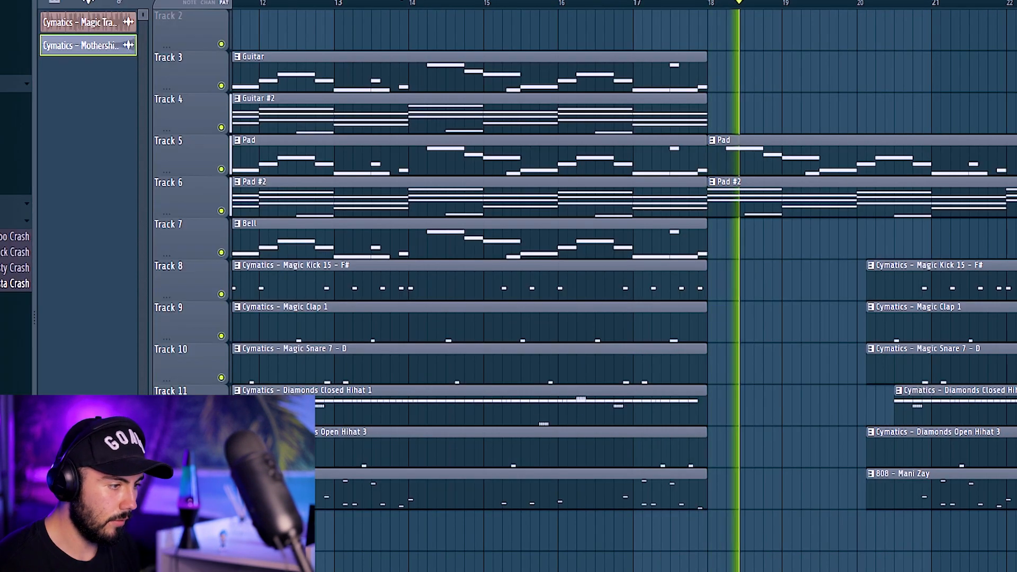
Step: Delete the 808 clip that starts at bar 20 in the section following the first drop
{"action": "scroll", "coordinate": [656, 134], "scroll_direction": "right", "scroll_amount": 4}
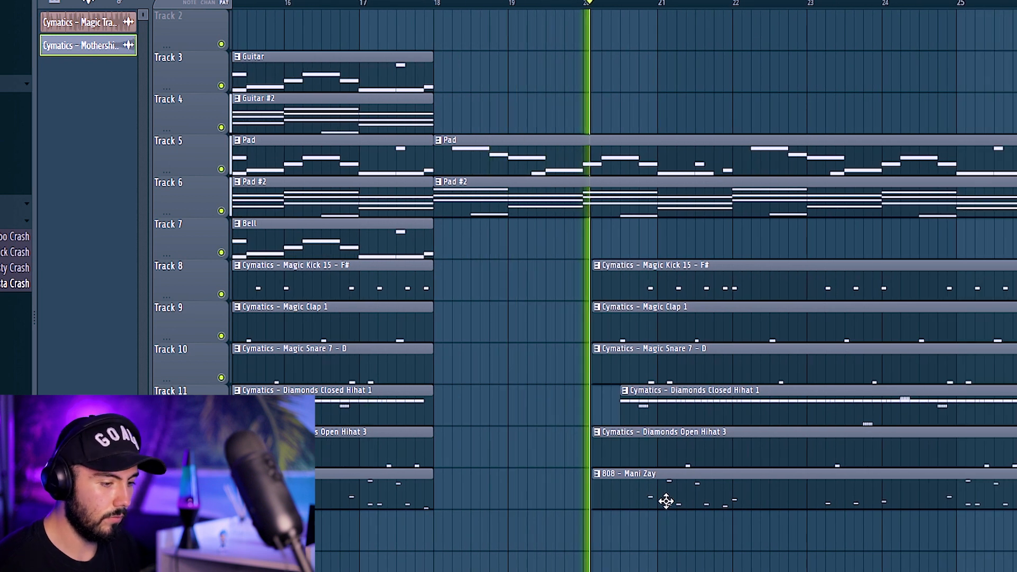
{"action": "right_click", "coordinate": [667, 500]}
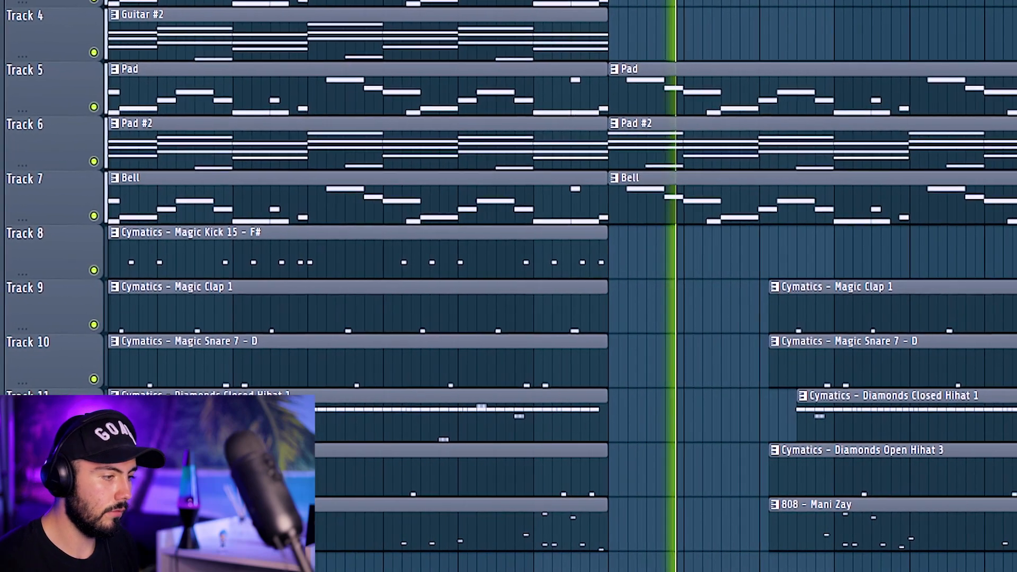
{"action": "scroll", "coordinate": [602, 24], "scroll_direction": "right", "scroll_amount": 3}
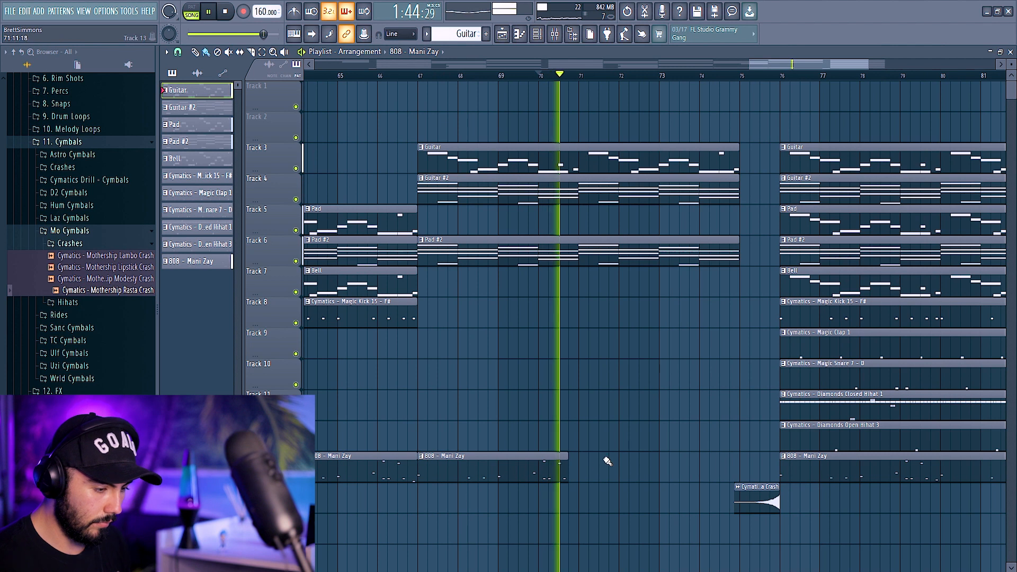
Step: Delete the melody clips copied one bar after the section at bars 76 to 84
{"action": "scroll", "coordinate": [670, 374], "scroll_direction": "down", "scroll_amount": 4}
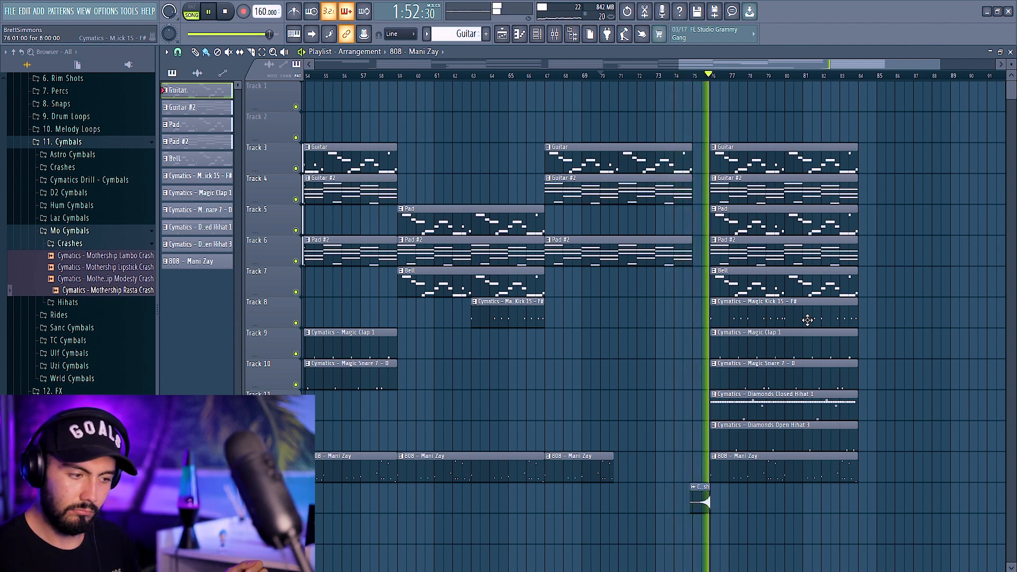
{"action": "scroll", "coordinate": [856, 308], "scroll_direction": "down", "scroll_amount": 1}
{"action": "scroll", "coordinate": [943, 337], "scroll_direction": "up", "scroll_amount": 1}
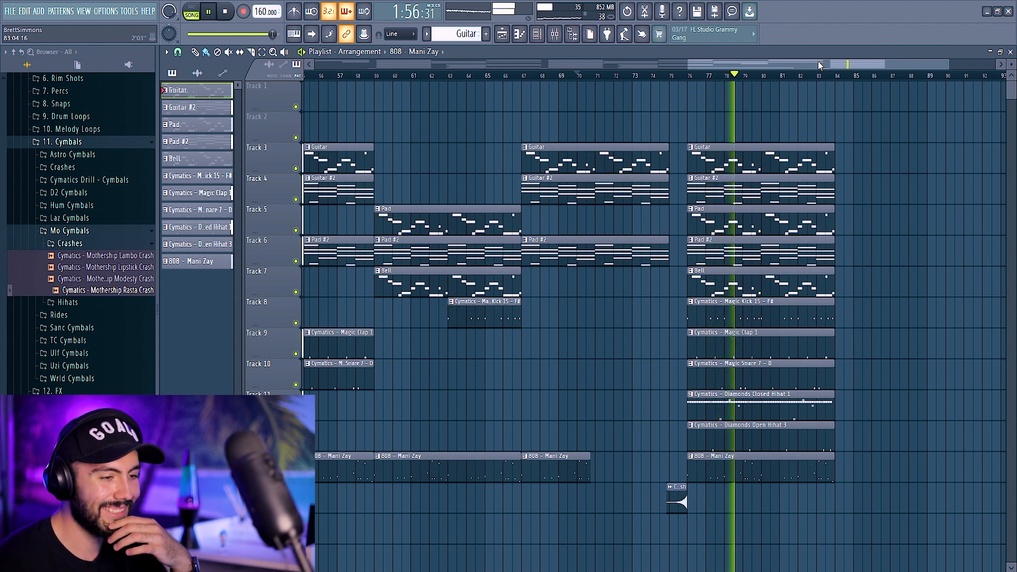
{"action": "left_click_drag", "start_coordinate": [819, 61], "coordinate": [848, 62]}
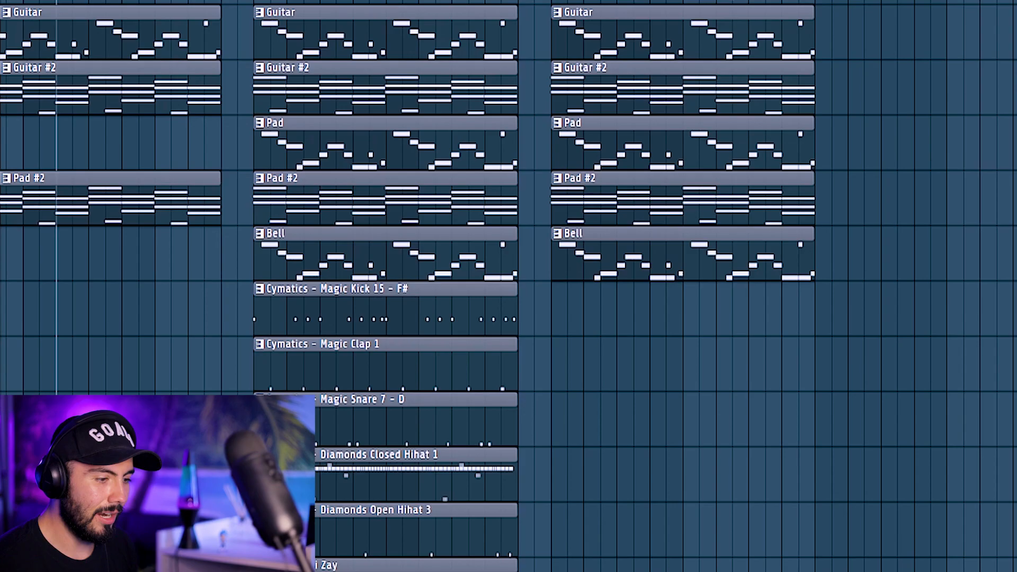
{"action": "right_click", "coordinate": [669, 31]}
Step: Duplicate all melody, drum and 808 clips of the section starting at bar 76 directly after it, at bar 84
{"action": "left_click_drag", "start_coordinate": [472, 2], "coordinate": [399, 571]}
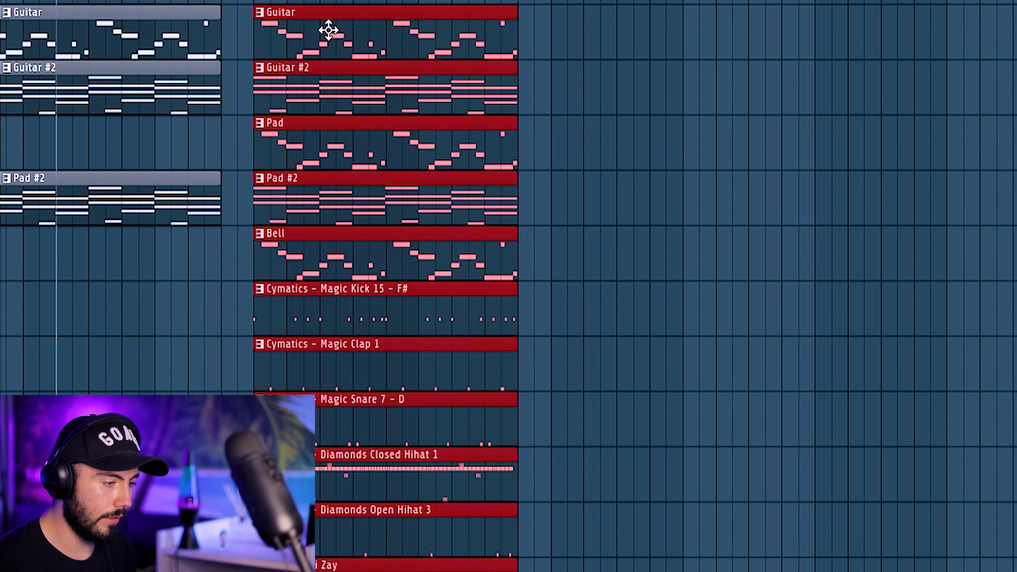
{"action": "left_click_drag", "start_coordinate": [328, 31], "coordinate": [598, 101]}
{"action": "key", "text": "ctrl+d"}
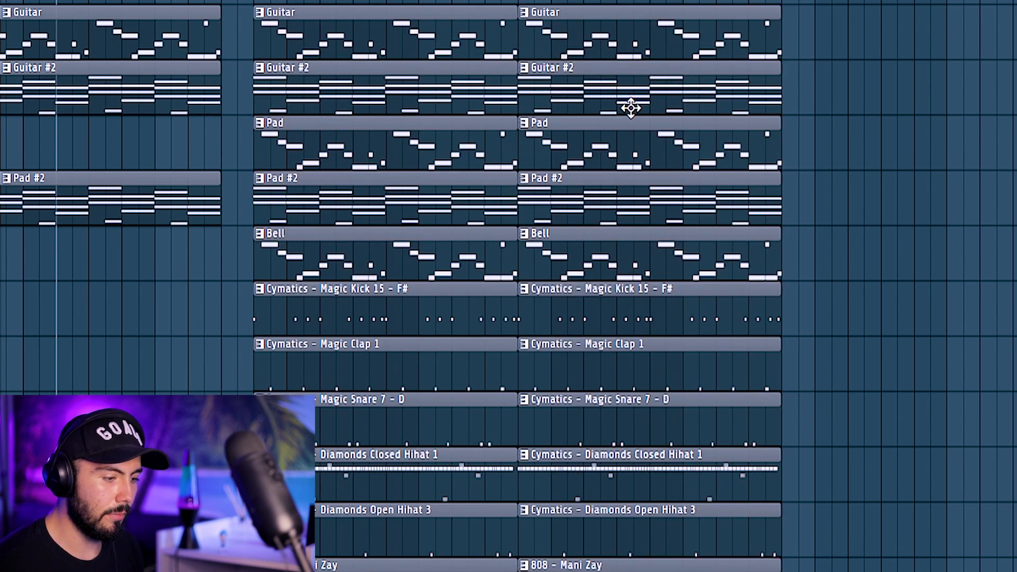
Step: Copy the Guitar, Guitar #2, Pad, Pad #2 and Bell clips from bar 76 to bar 93 as an outro
{"action": "scroll", "coordinate": [459, 97], "scroll_direction": "down", "scroll_amount": 1}
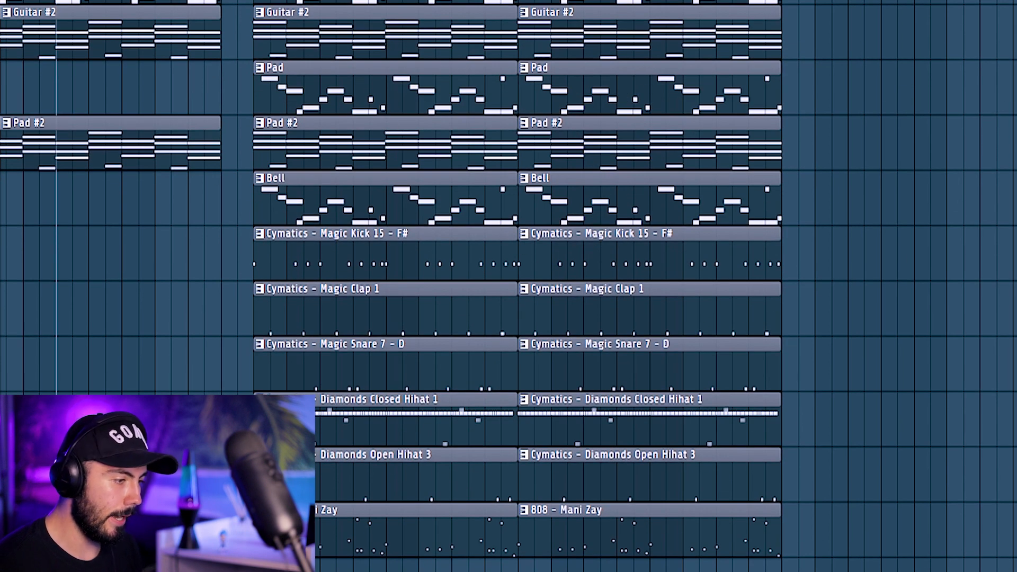
{"action": "scroll", "coordinate": [359, 135], "scroll_direction": "up", "scroll_amount": 1}
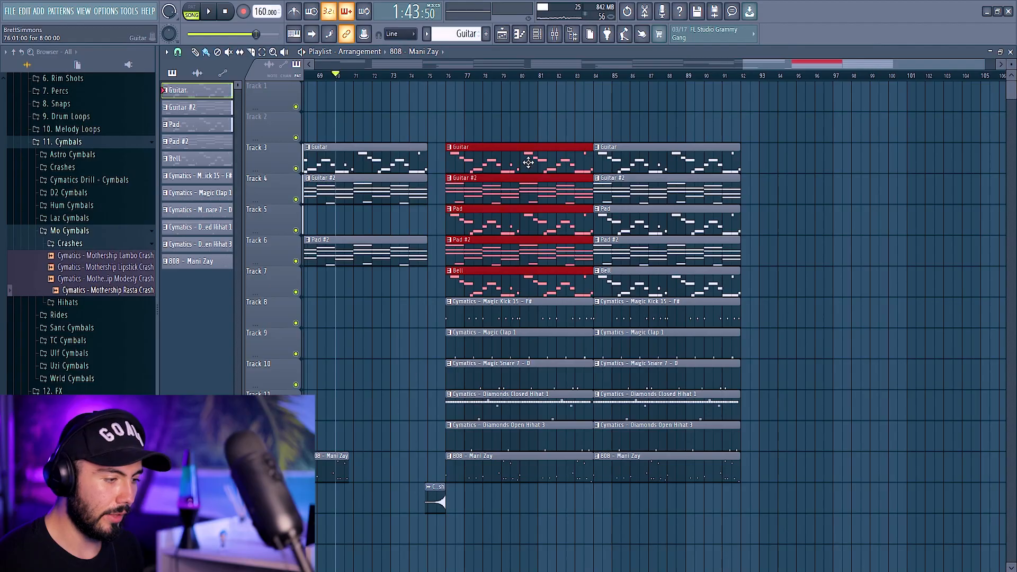
{"action": "key", "text": "ctrl+b"}
{"action": "left_click", "coordinate": [547, 287], "text": "ctrl"}
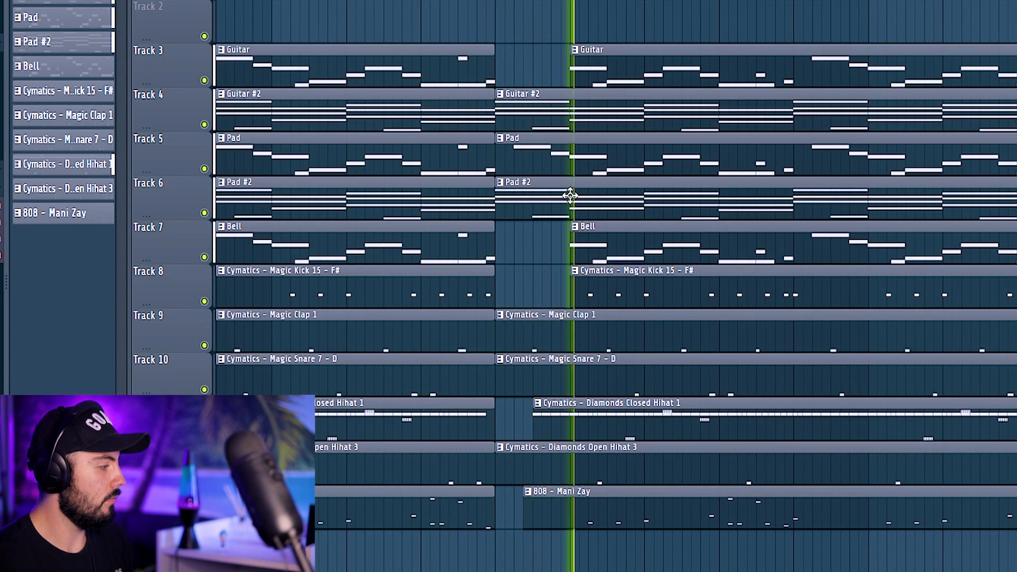
Step: Delete the Guitar clip starting at bar 86 in the repeated section and extend the Bell clip back to the section's start
{"action": "key", "text": "space"}
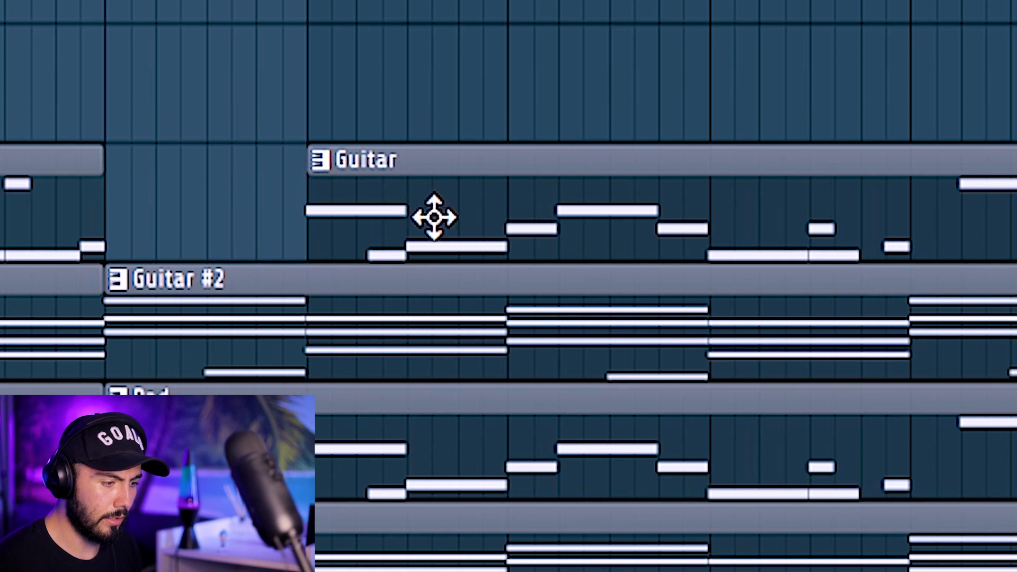
{"action": "right_click", "coordinate": [385, 212]}
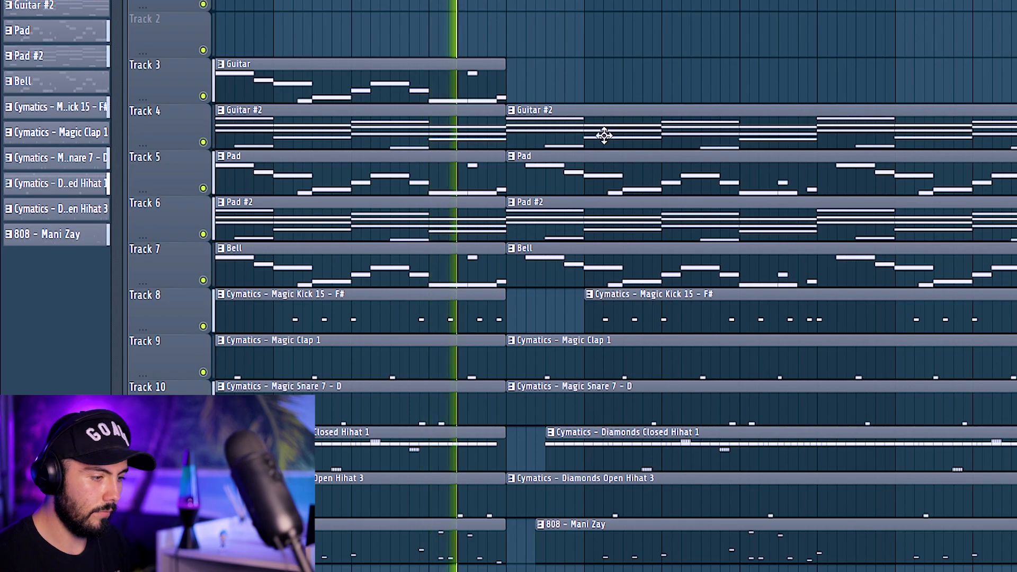
Step: Review the repeated final section and the outro clips during playback
{"action": "scroll", "coordinate": [615, 134], "scroll_direction": "down", "scroll_amount": 1}
{"action": "scroll", "coordinate": [657, 127], "scroll_direction": "up", "scroll_amount": 1}
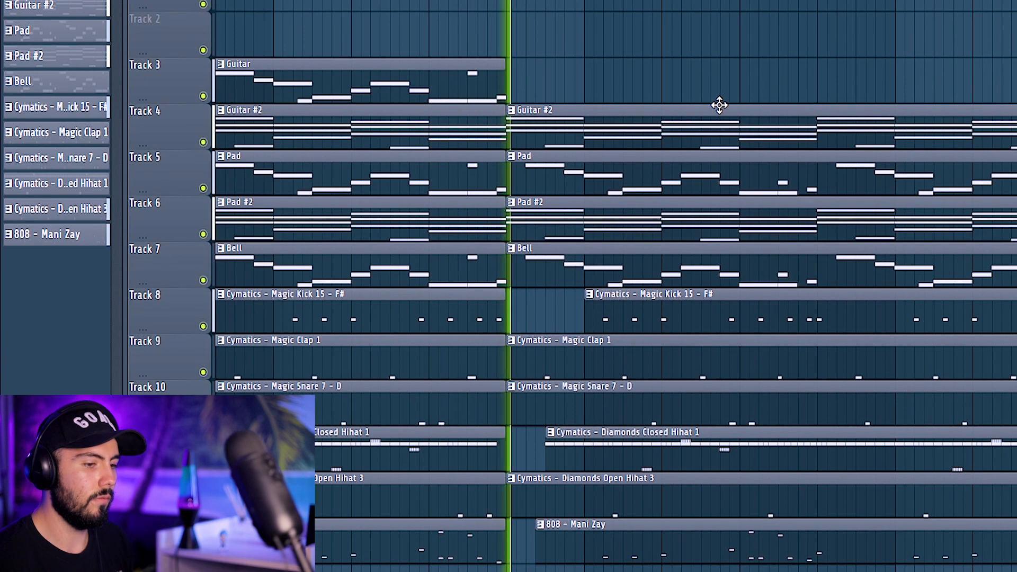
{"action": "scroll", "coordinate": [739, 28], "scroll_direction": "down", "scroll_amount": 1}
{"action": "scroll", "coordinate": [739, 28], "scroll_direction": "down", "scroll_amount": 1}
{"action": "scroll", "coordinate": [899, 362], "scroll_direction": "up", "scroll_amount": 1}
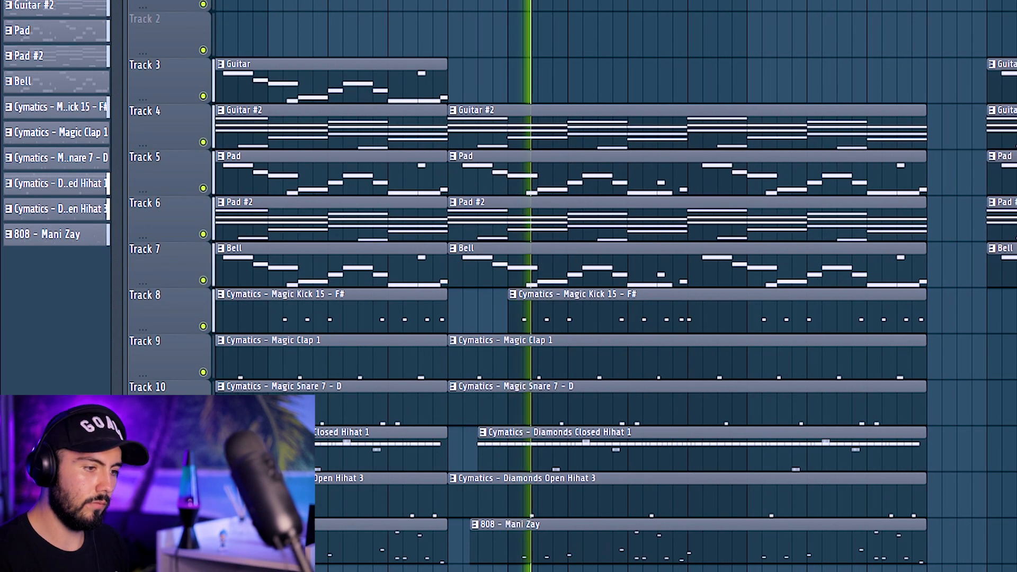
{"action": "scroll", "coordinate": [899, 362], "scroll_direction": "right", "scroll_amount": 1}
{"action": "scroll", "coordinate": [877, 482], "scroll_direction": "down", "scroll_amount": 2}
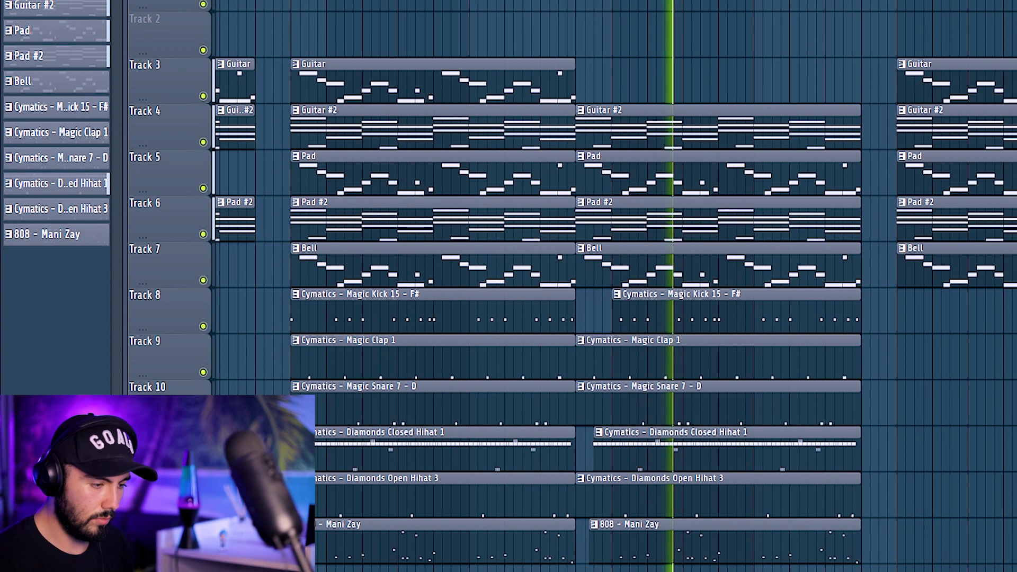